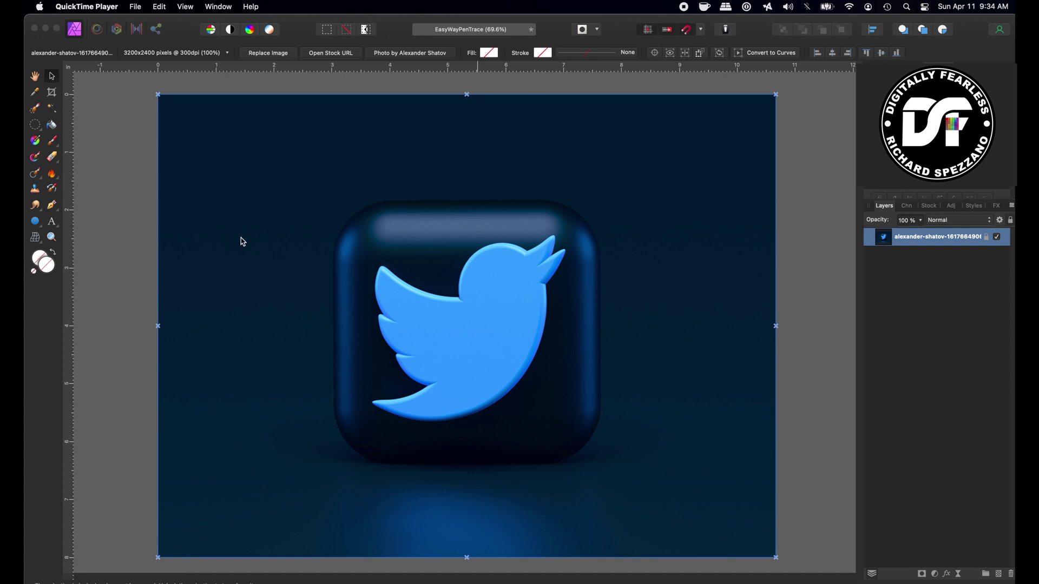
Step: Bring the Affinity Photo window with the Twitter bird document in front of QuickTime Player
click(50, 79)
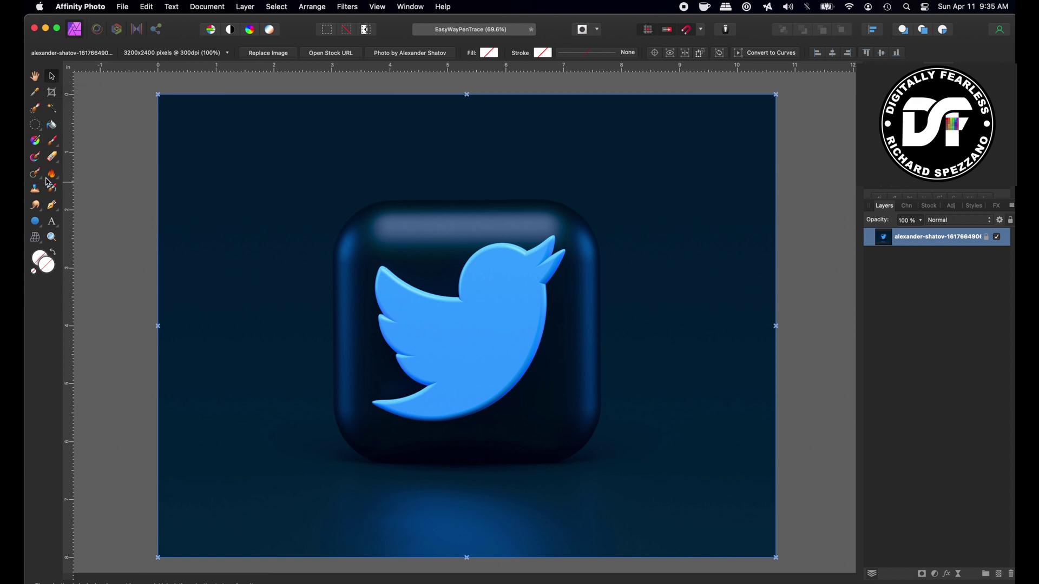
Step: Give the Pen Tool a pure red stroke at 0.2 pt width with no fill
click(52, 208)
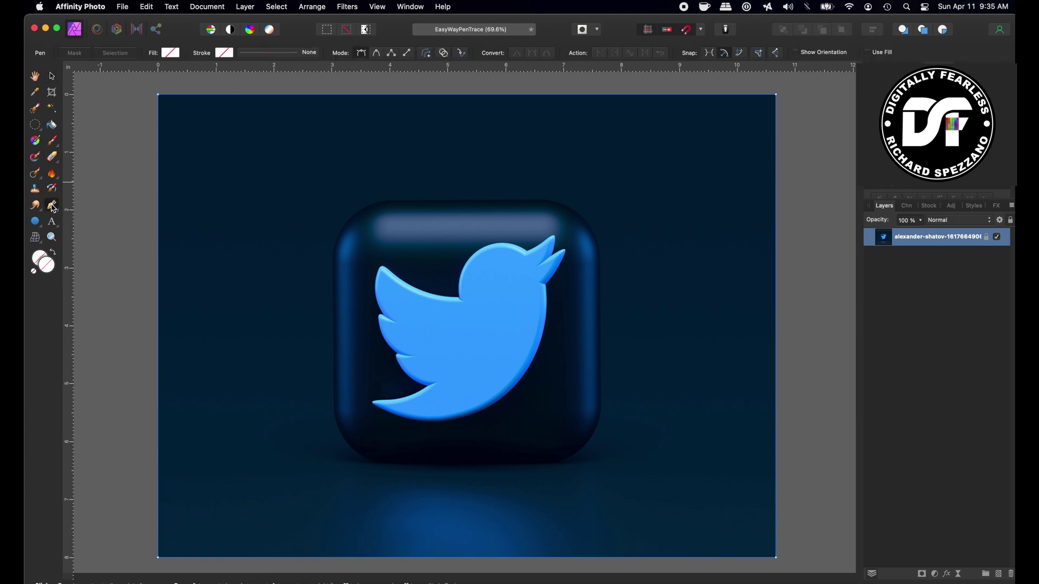
click(225, 55)
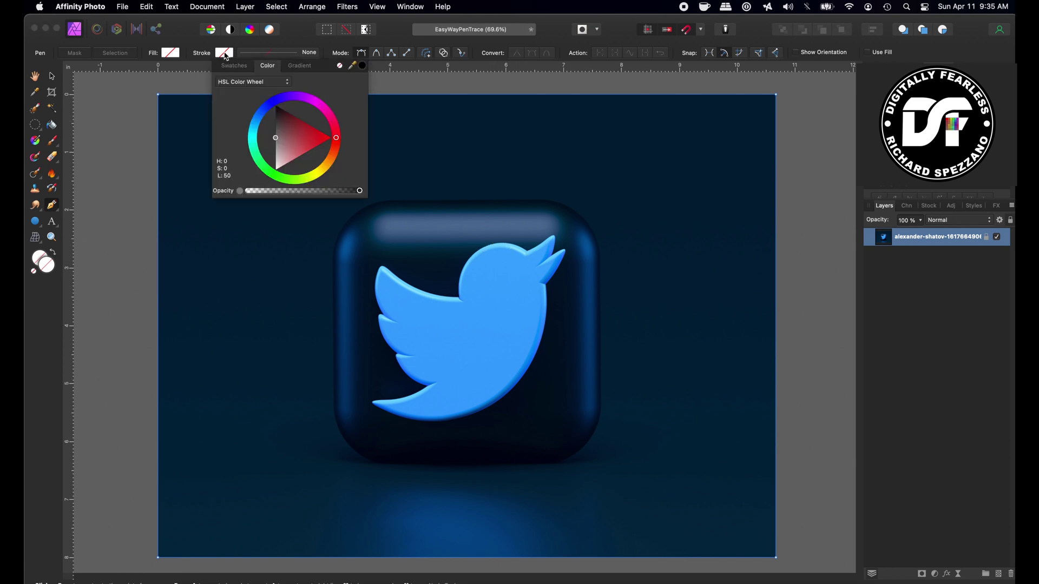
click(336, 140)
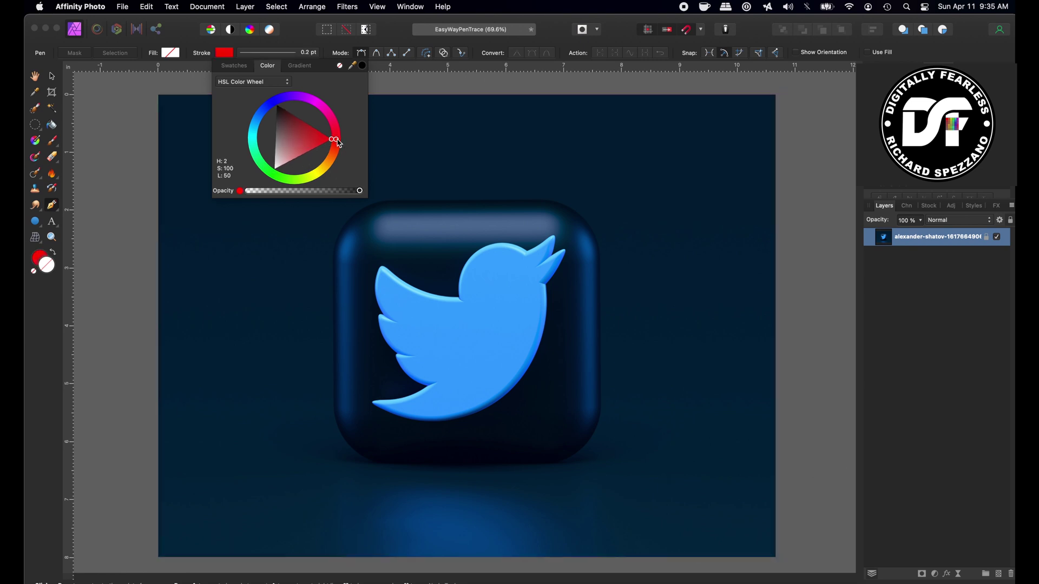
click(264, 54)
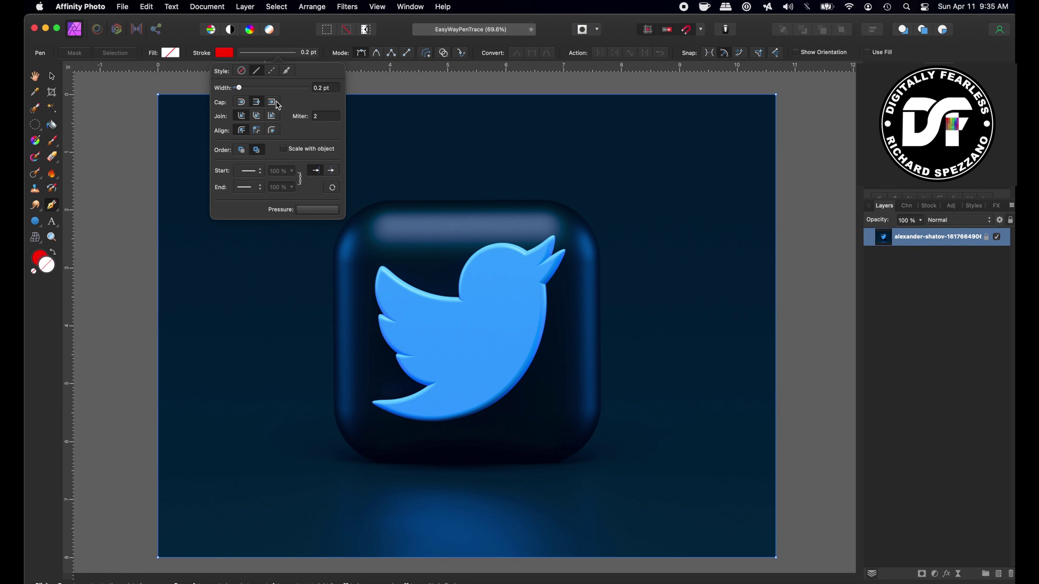
key(v)
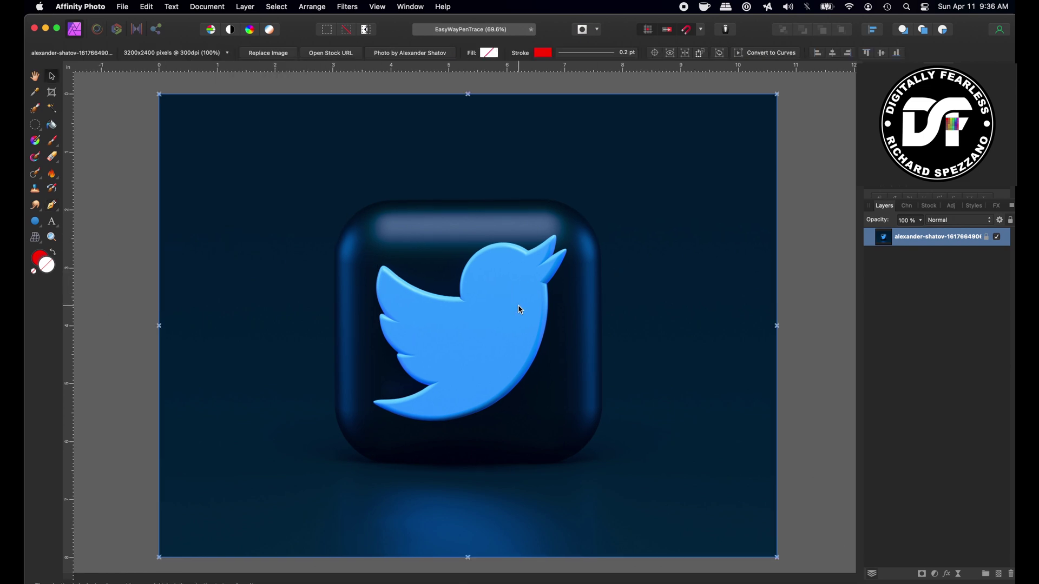
Step: Hide the bird photo layer, draw a blue circle at the canvas centre, and lock it
click(997, 238)
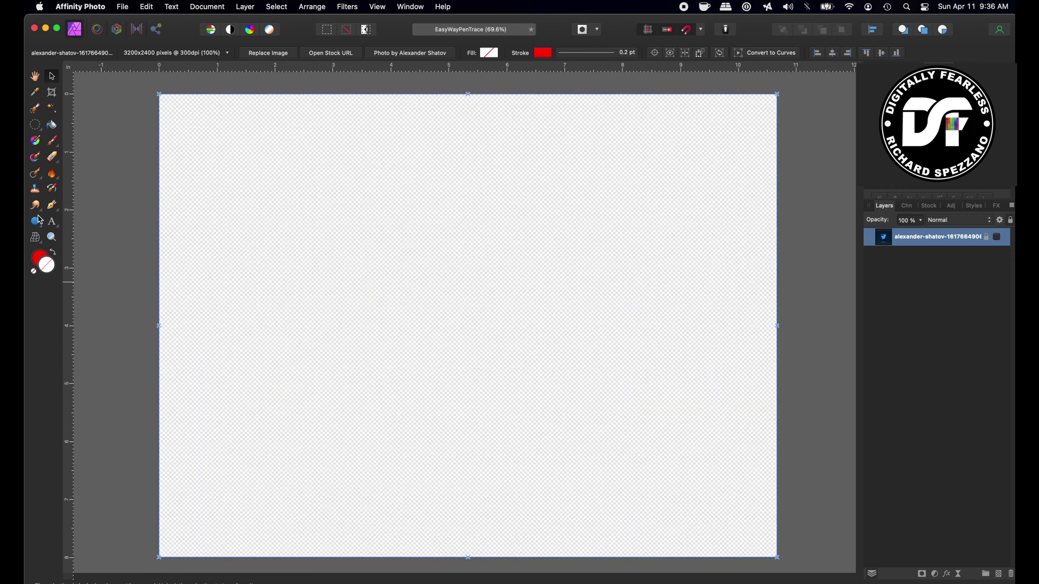
click(35, 221)
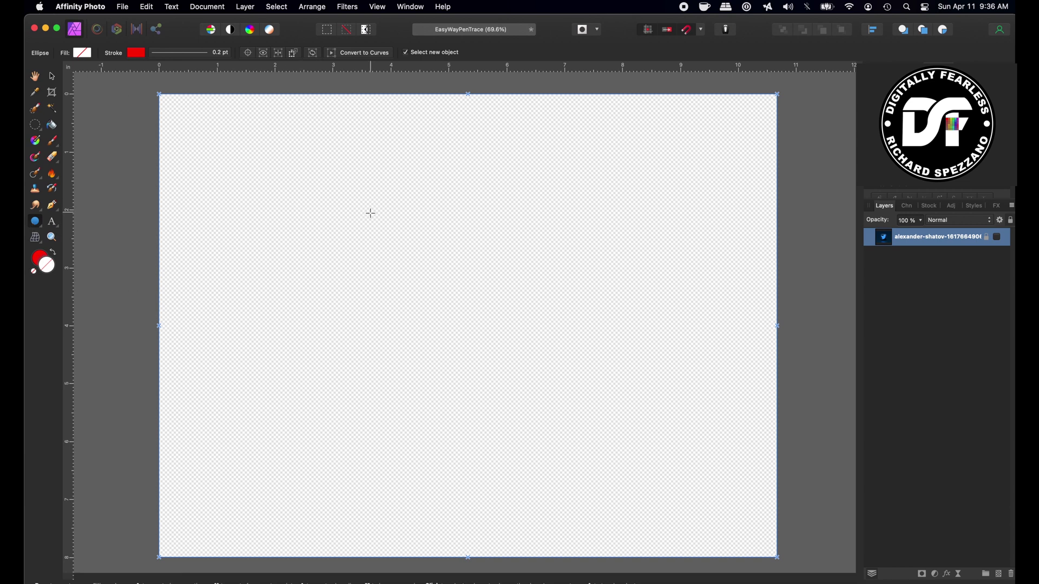
drag(370, 212, 535, 433)
click(1011, 220)
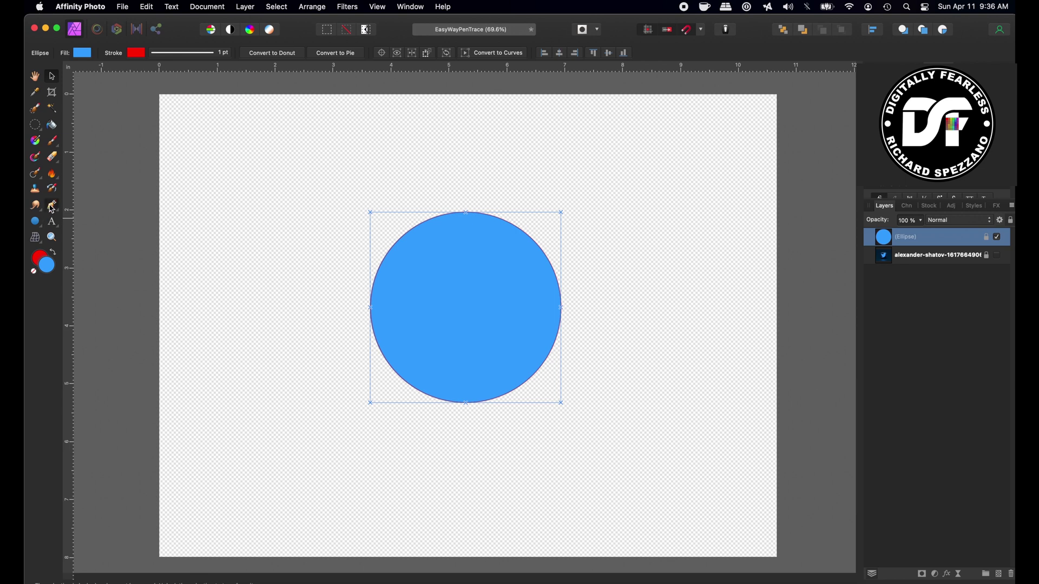
Step: Draw a closed pen path through the circle's top, right, bottom and left points
click(52, 206)
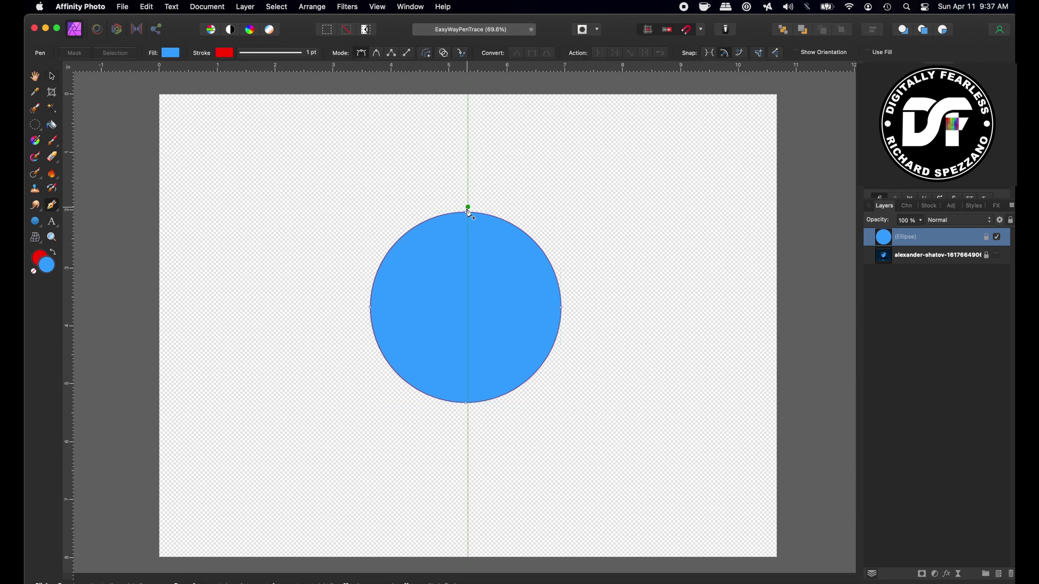
click(467, 212)
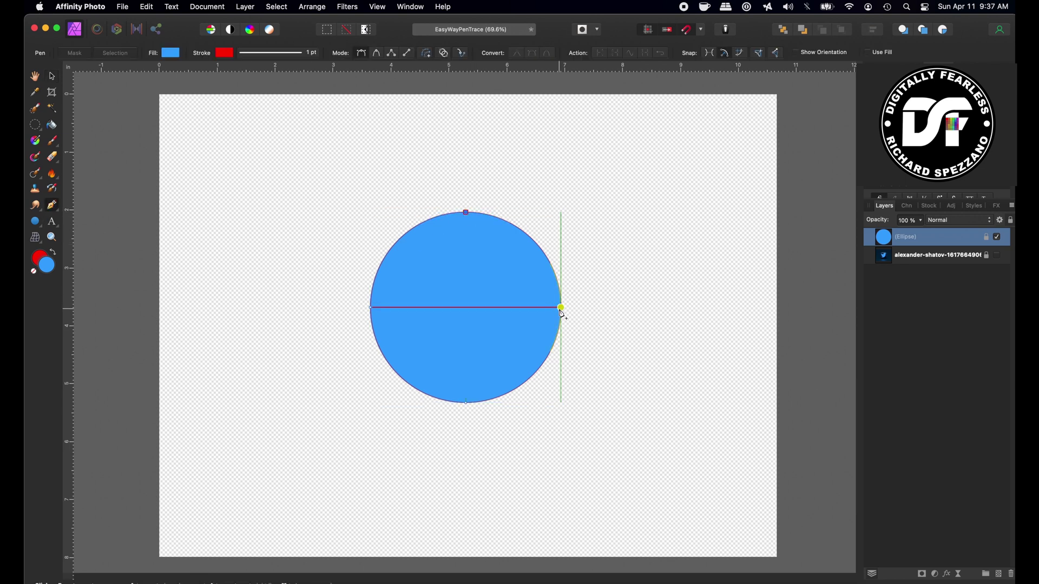
click(561, 308)
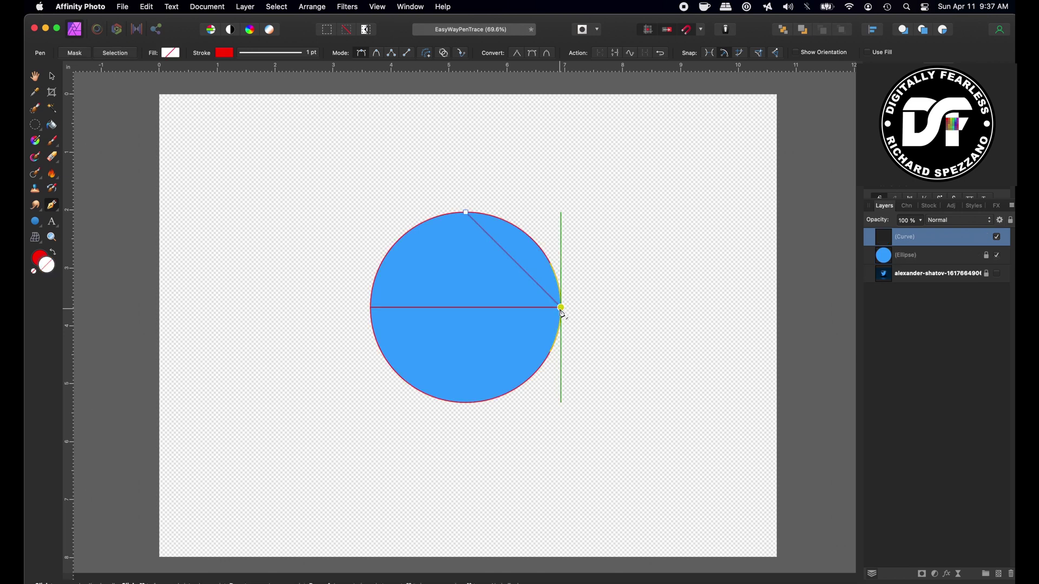
click(466, 403)
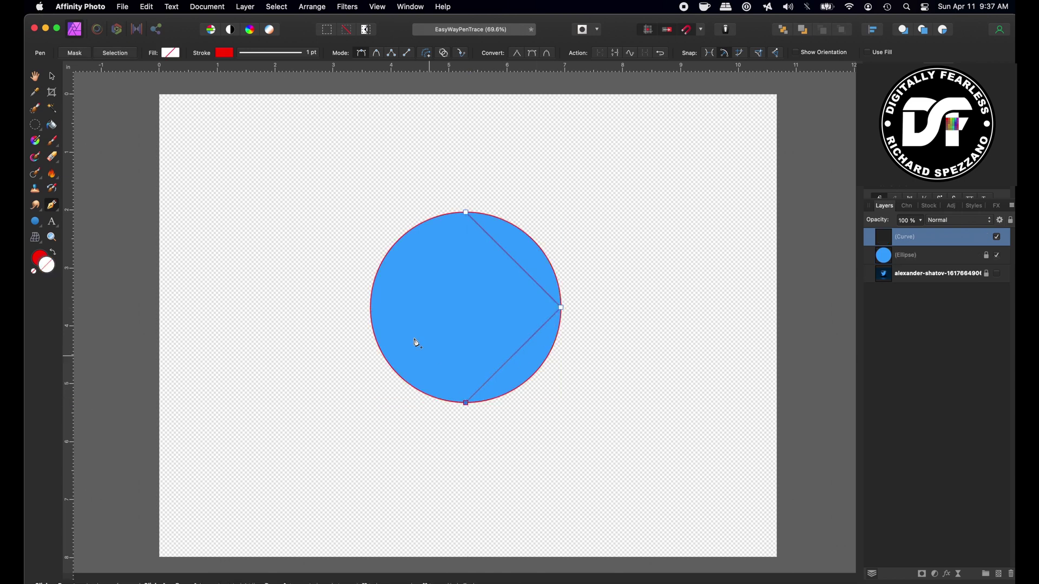
click(371, 310)
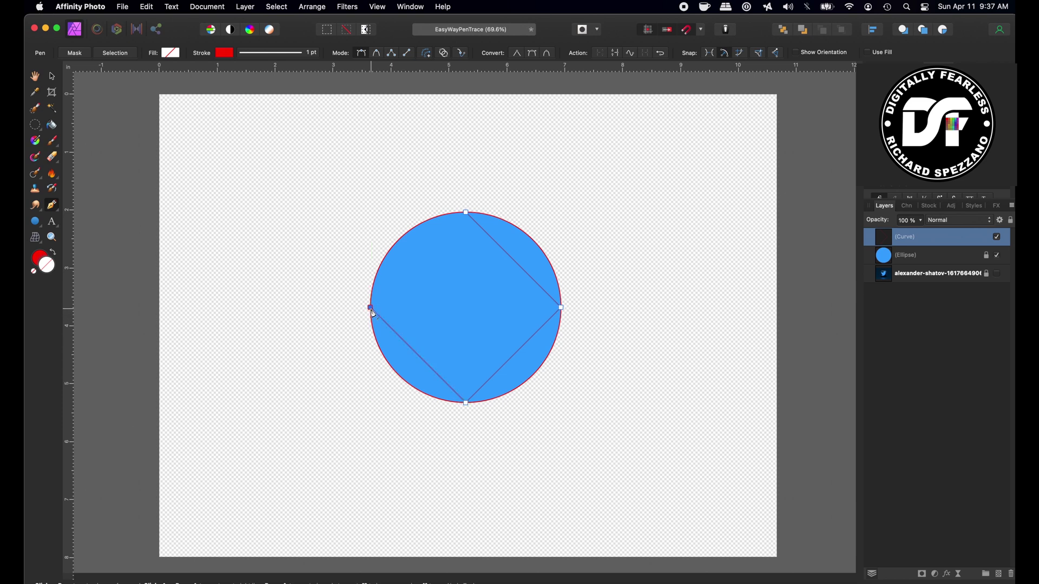
click(466, 213)
Step: Bend all four diamond sides outward with the Node Tool so they follow the circle
drag(53, 207, 77, 227)
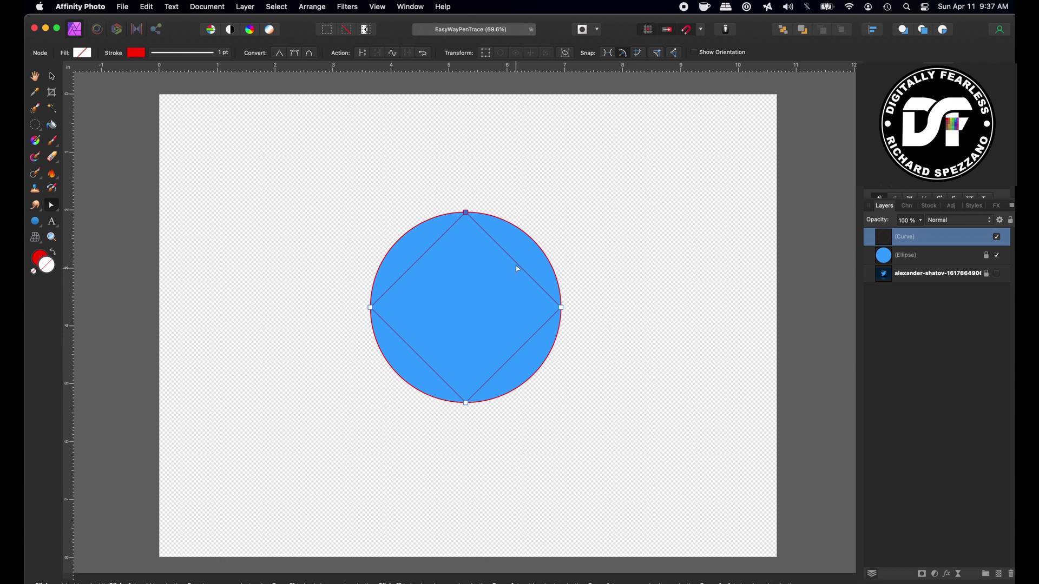
drag(510, 260, 529, 241)
drag(515, 360, 535, 378)
drag(418, 356, 404, 378)
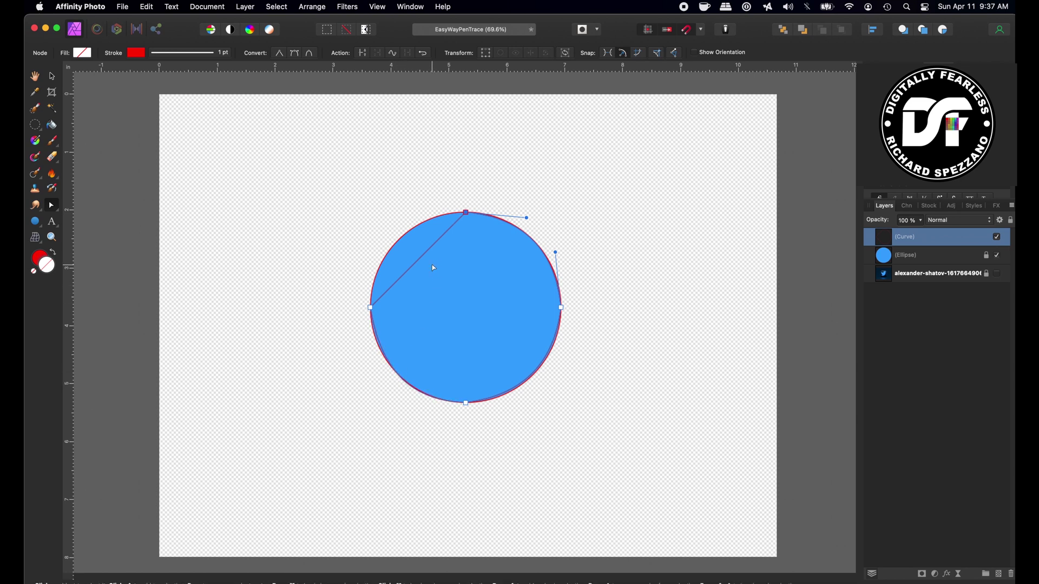
scroll(433, 268, up, 1)
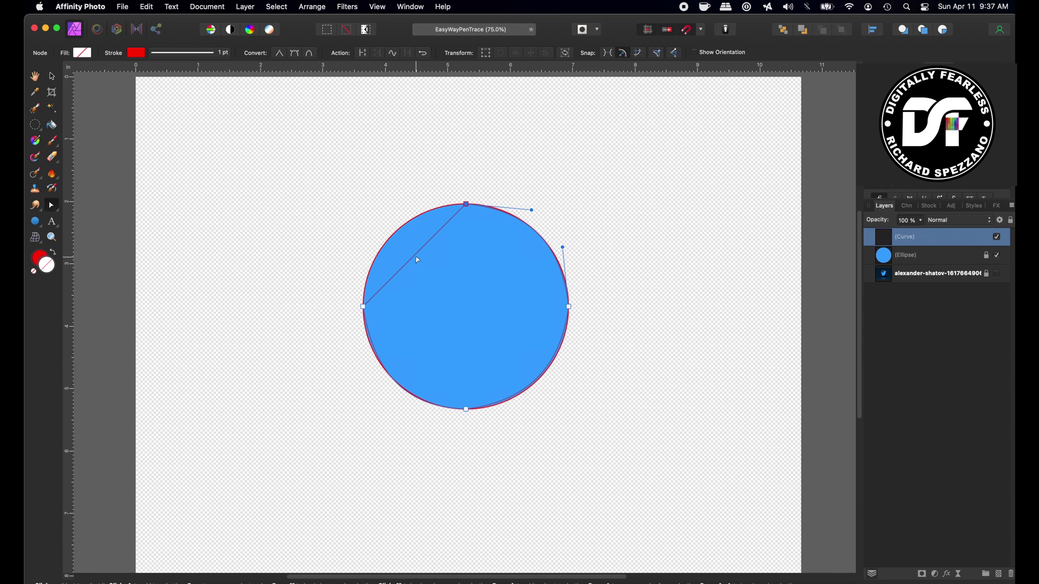
drag(414, 254, 396, 239)
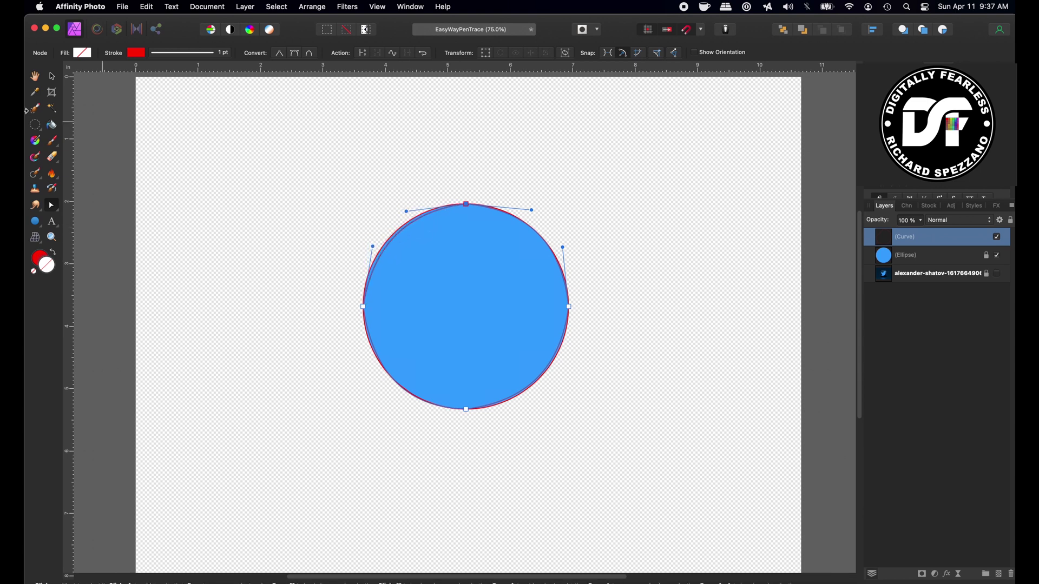
click(52, 76)
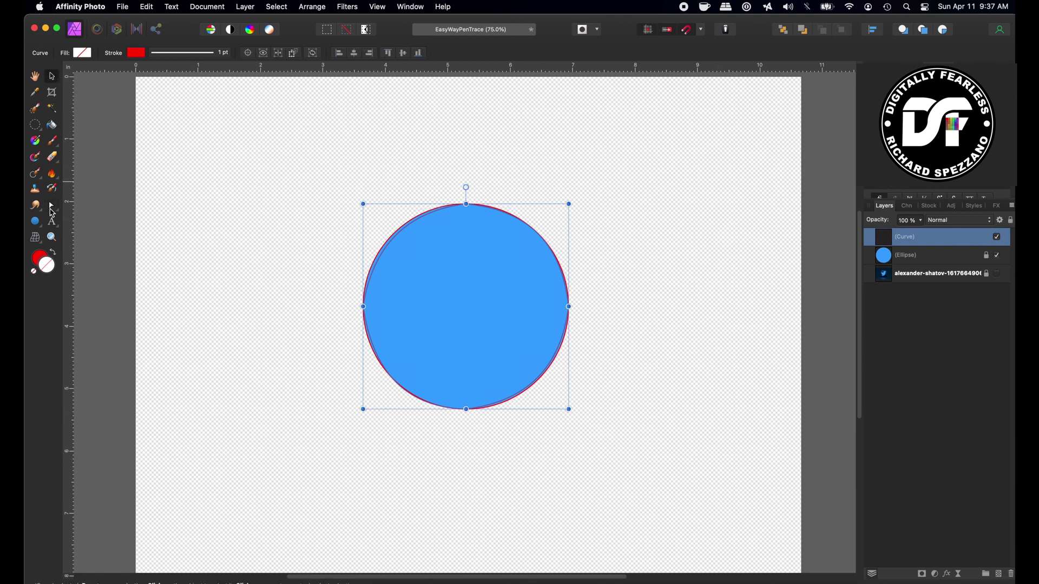
click(52, 209)
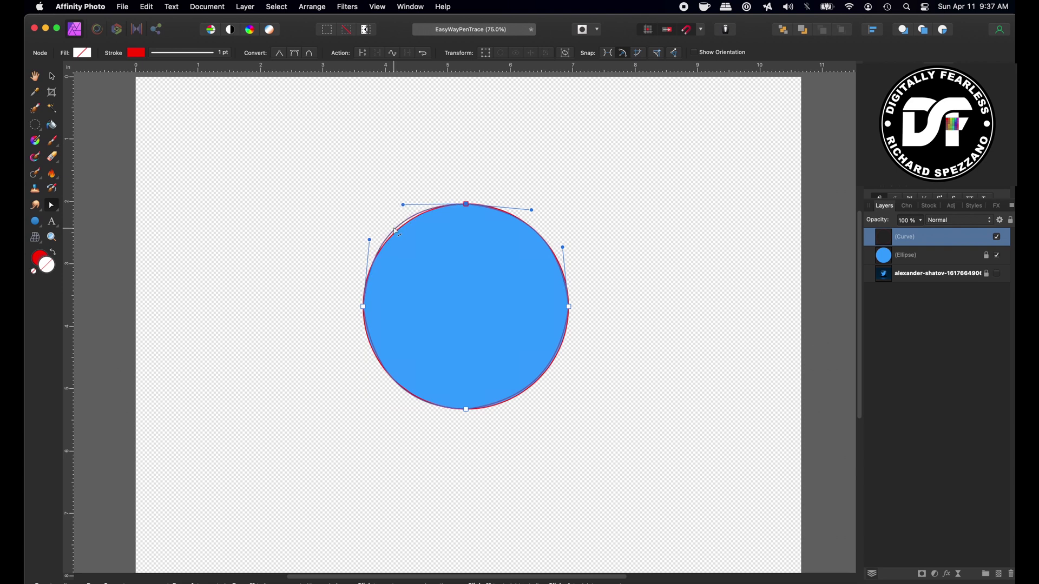
drag(395, 231, 399, 234)
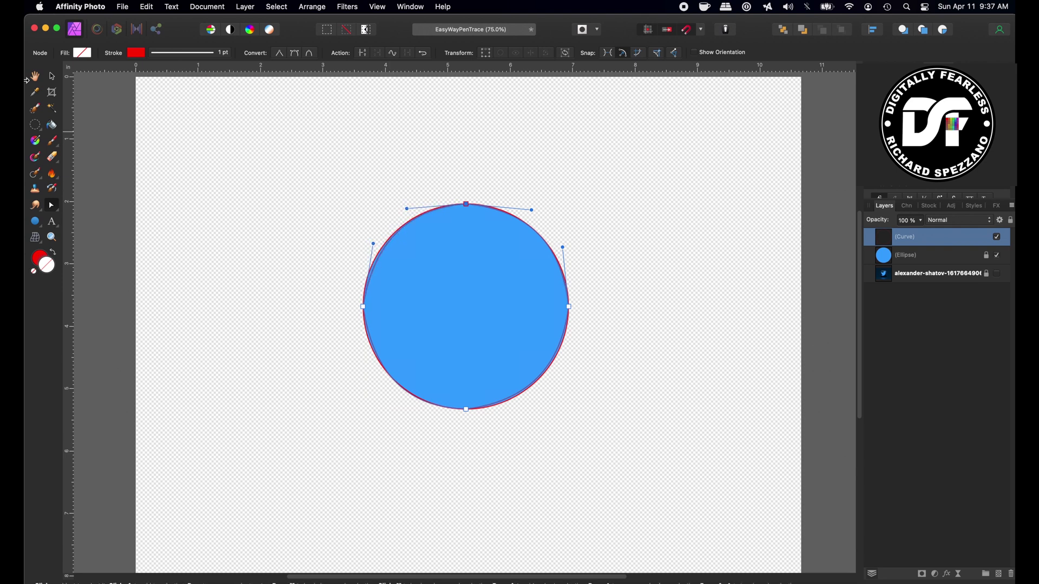
click(52, 76)
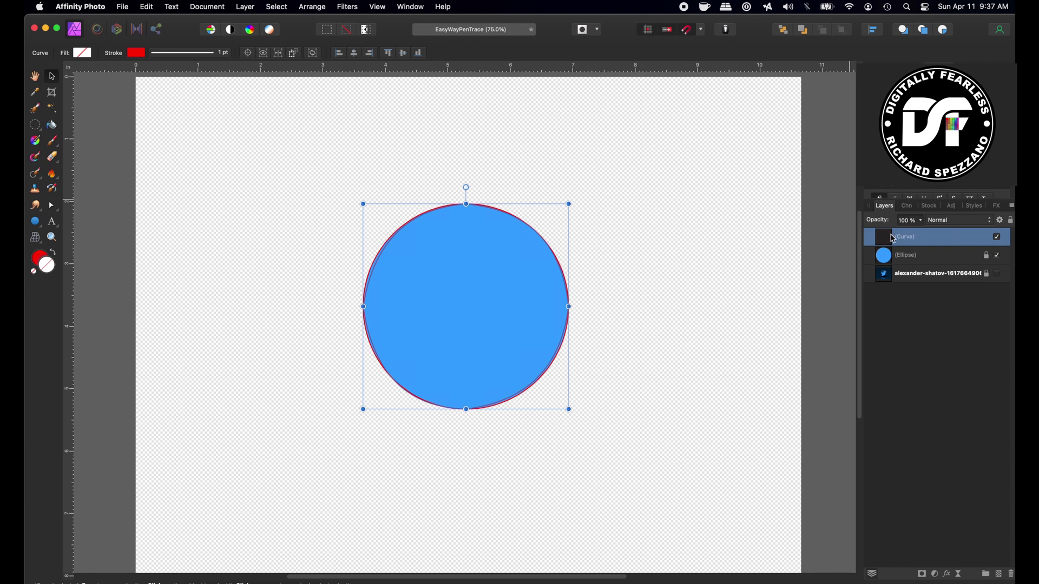
Step: Delete the practice curve and circle layers and make the bird photo visible again
key(Delete)
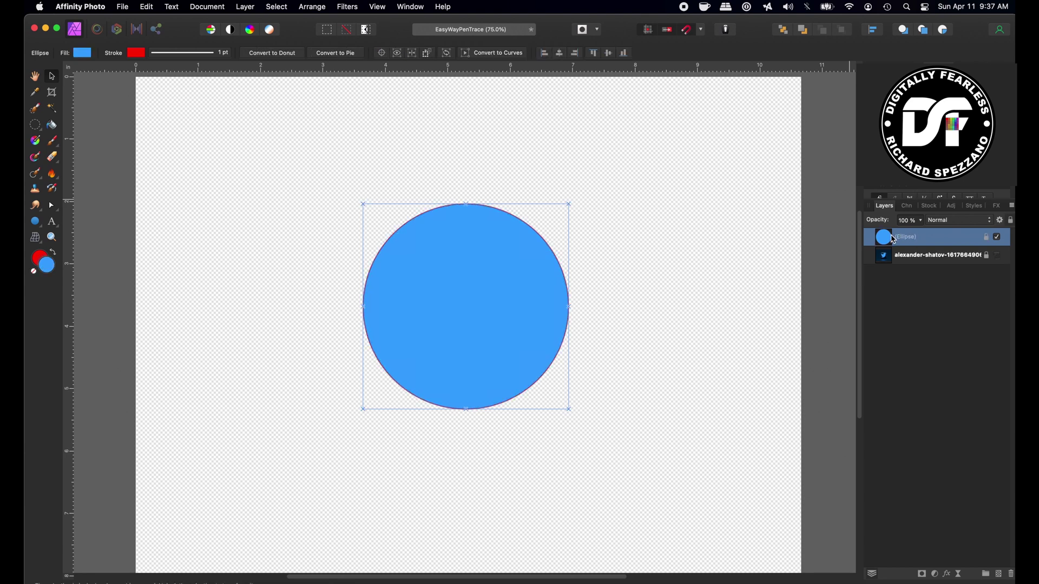
key(Delete)
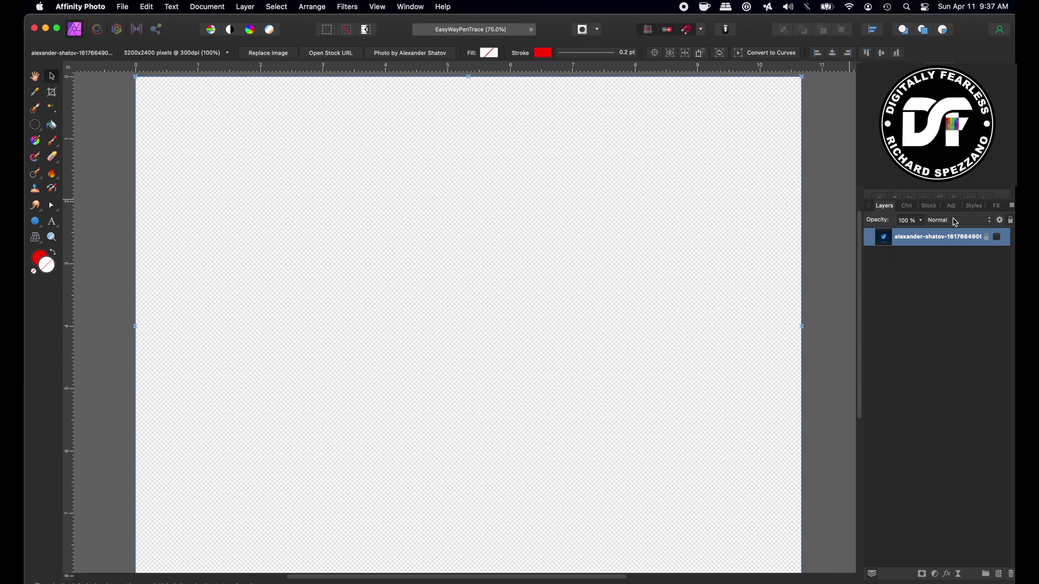
click(997, 237)
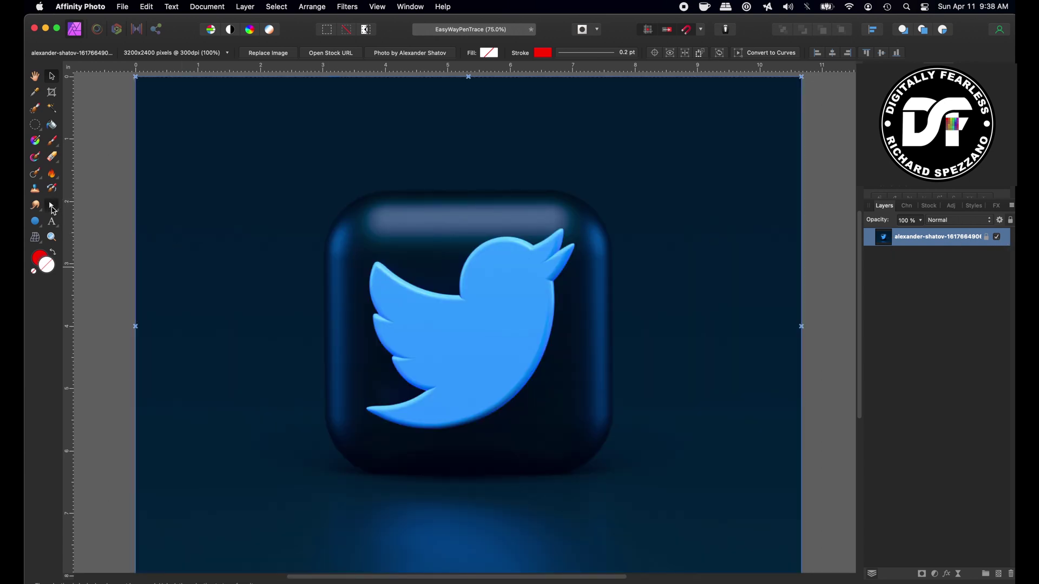
drag(52, 210, 85, 216)
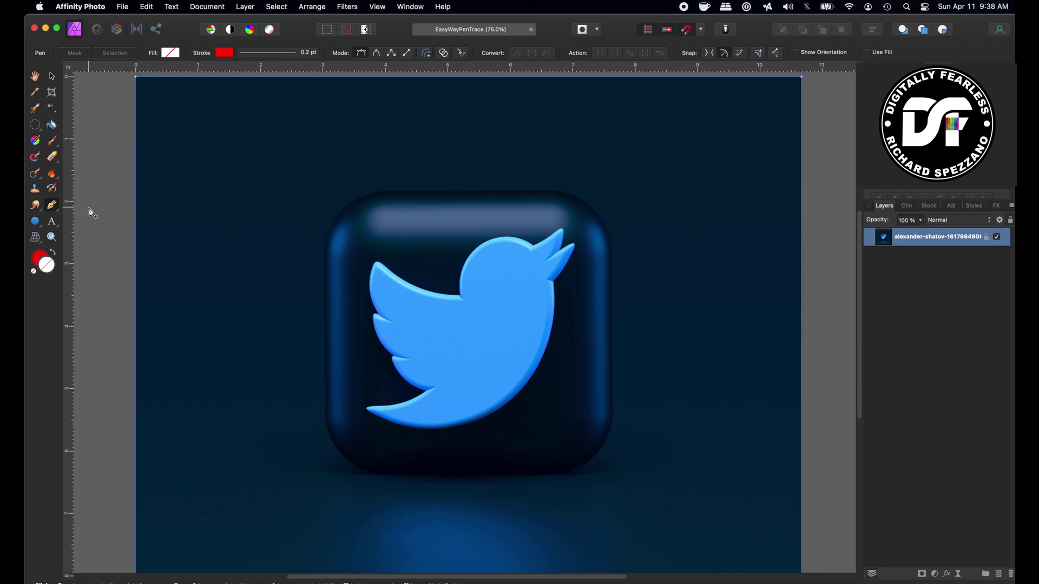
Step: Zoom to 200% and place pen points from the wing tip over the head to the neck notch
key(super+1)
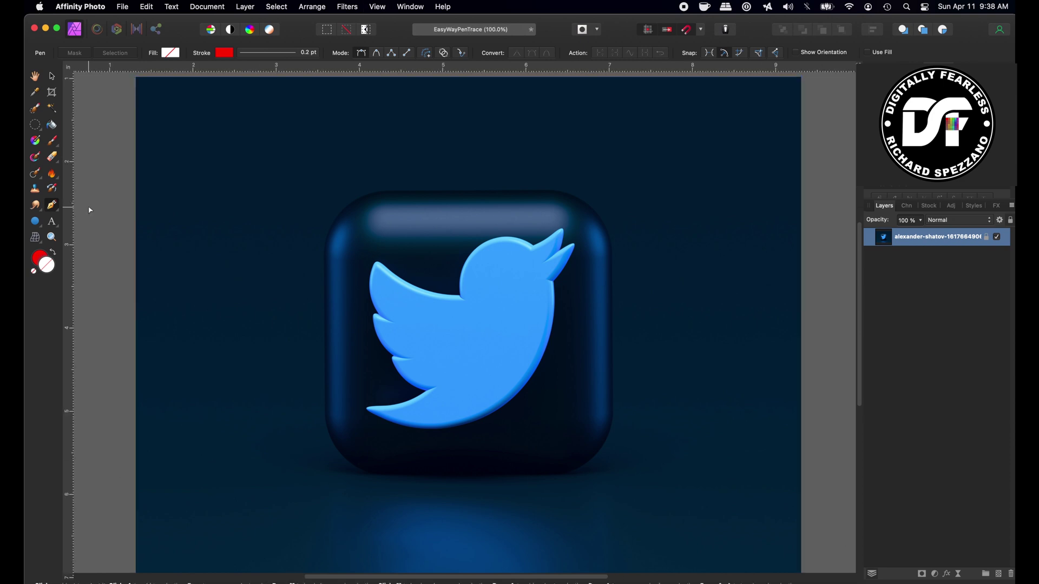
key(super+2)
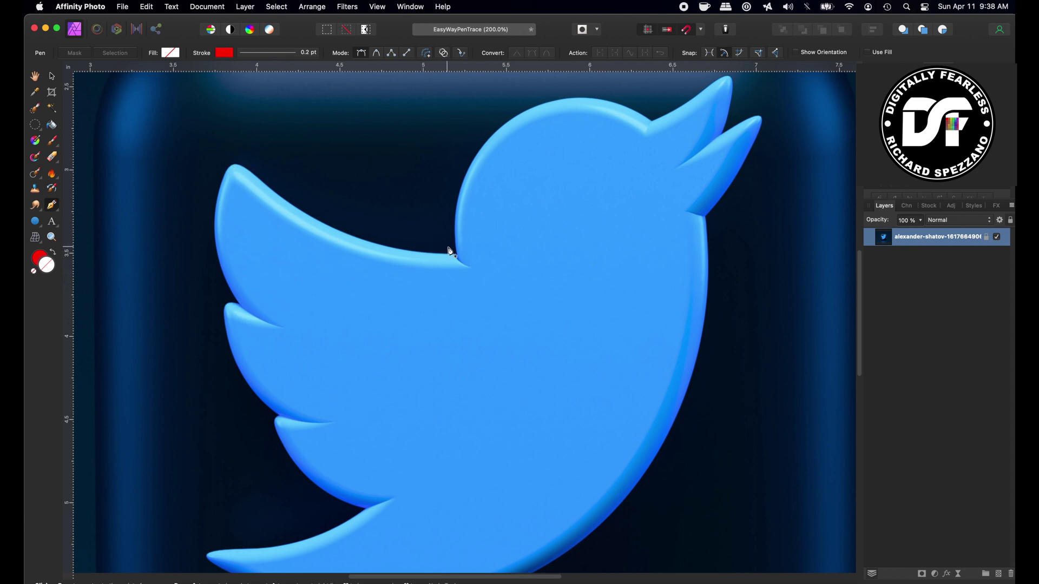
click(245, 168)
click(457, 255)
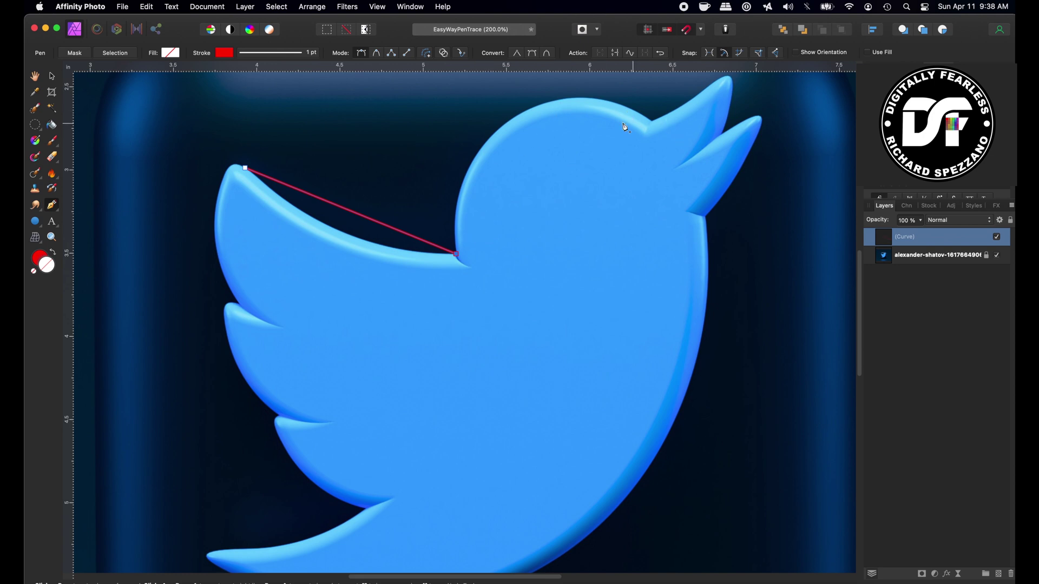
click(535, 107)
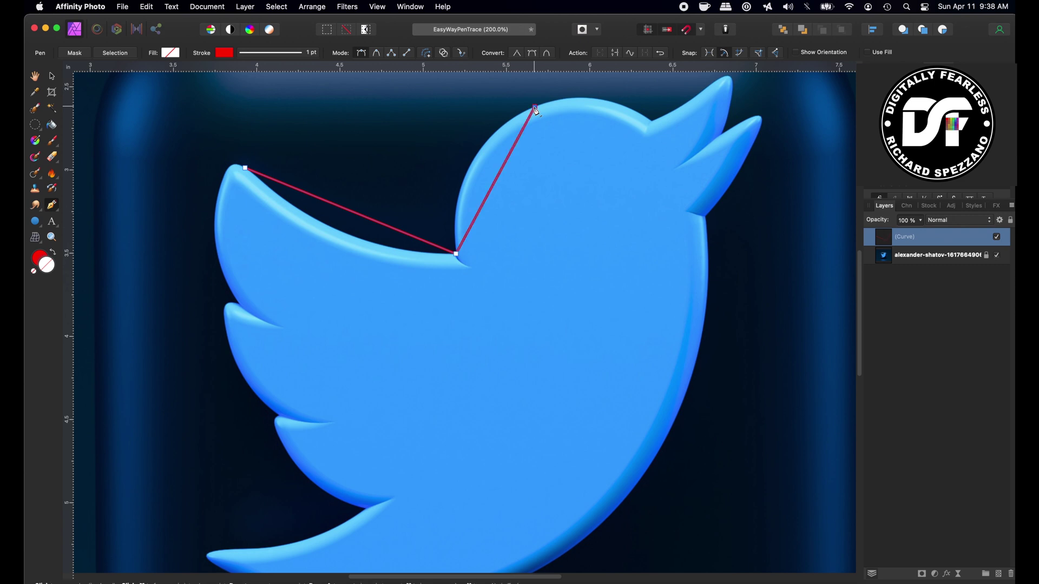
click(652, 120)
Step: Continue the path around the beak tip and lower beak to the notch beneath it
scroll(747, 108, up, 3)
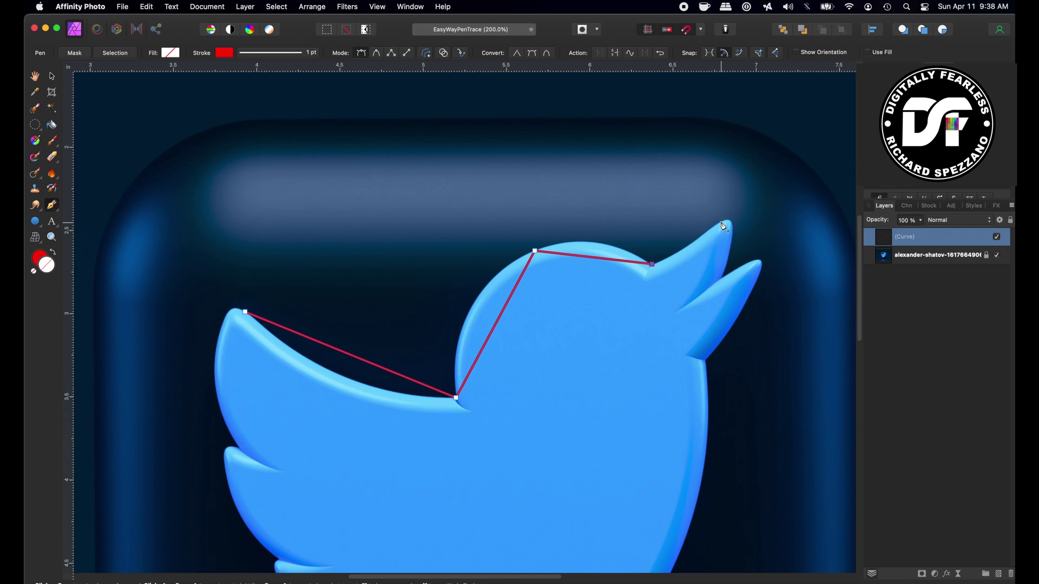
drag(721, 222, 733, 227)
click(721, 278)
click(756, 264)
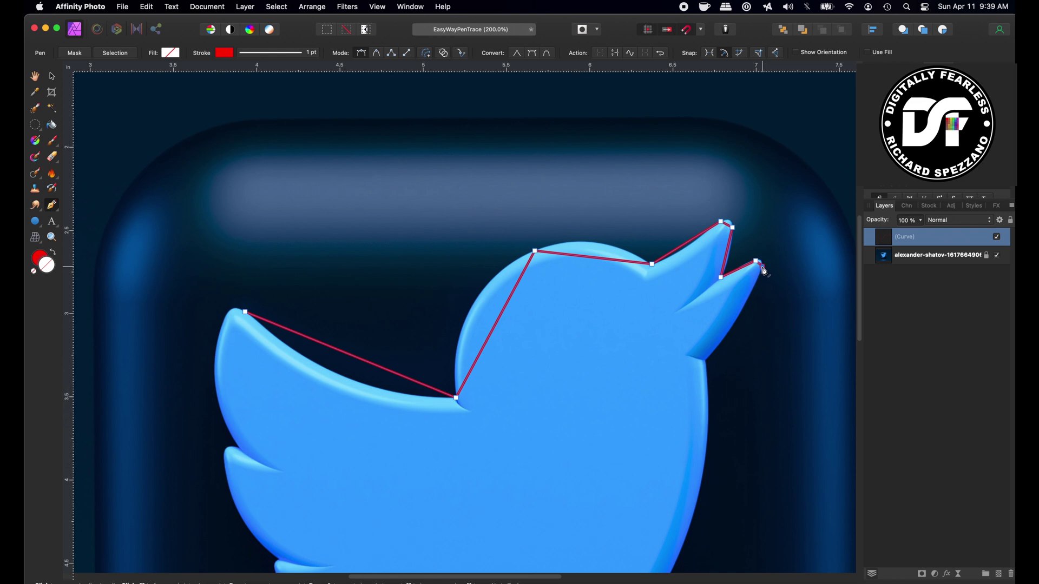
click(706, 360)
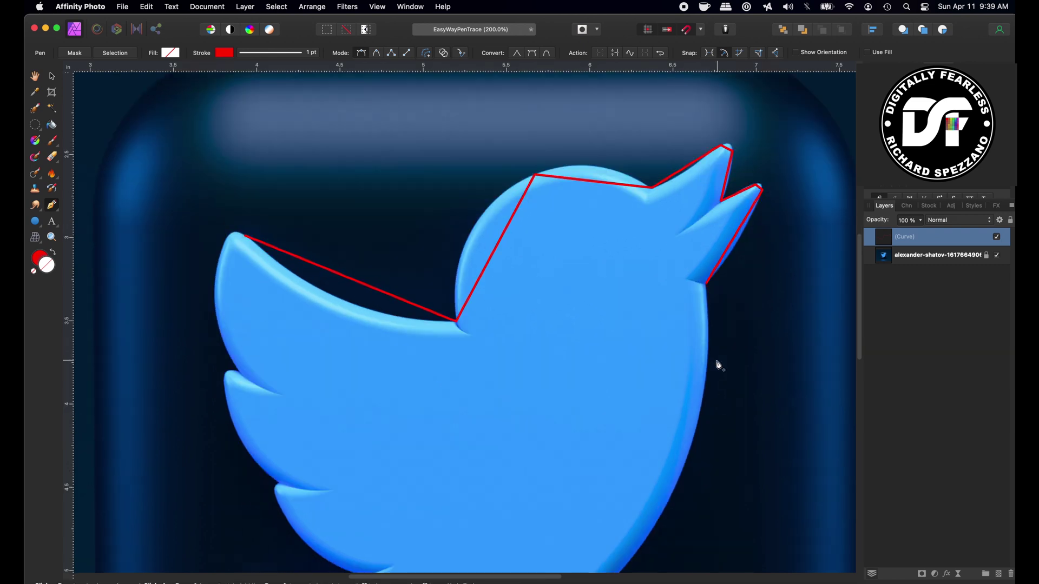
scroll(719, 366, down, 5)
Step: Extend the outline down the chest to the tail tip and the notch above the tail
scroll(714, 357, down, 4)
scroll(746, 324, down, 1)
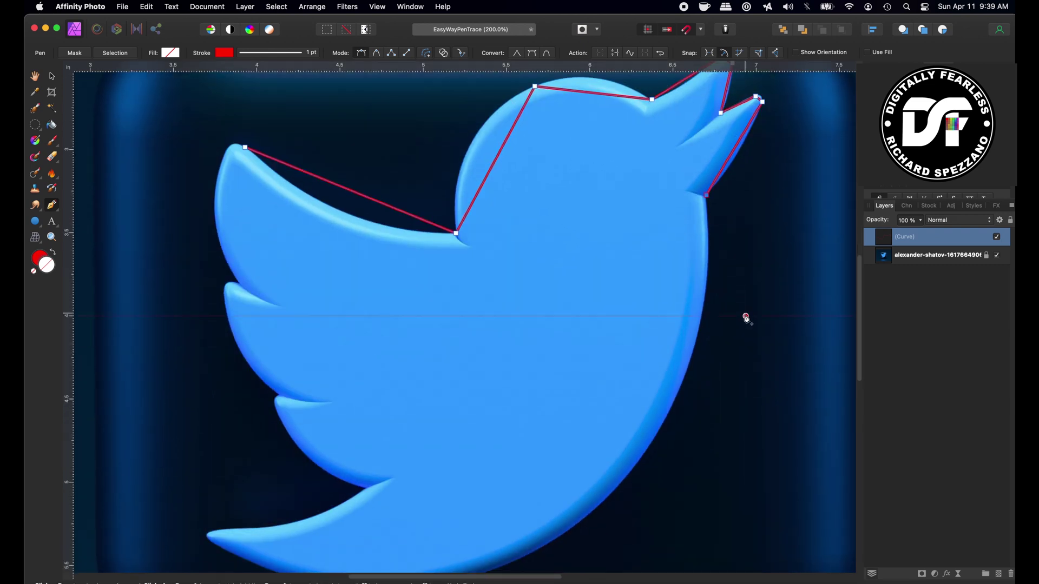
scroll(684, 449, down, 4)
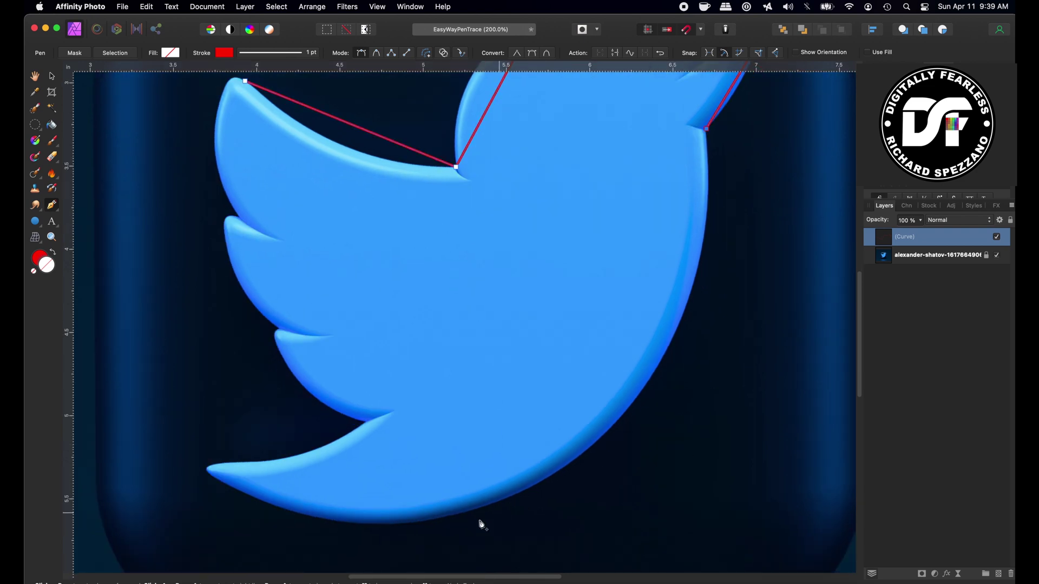
click(647, 384)
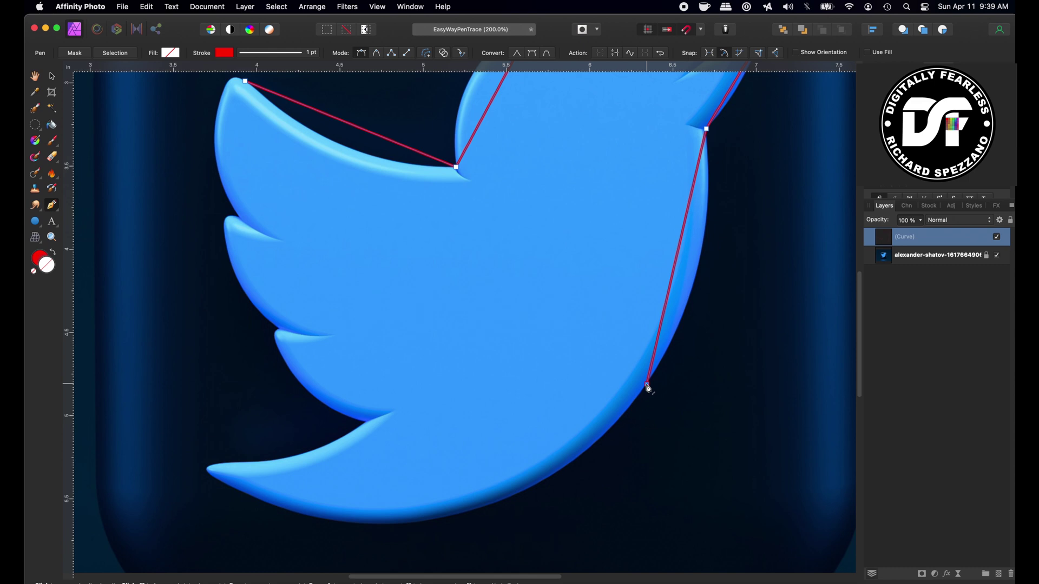
click(213, 476)
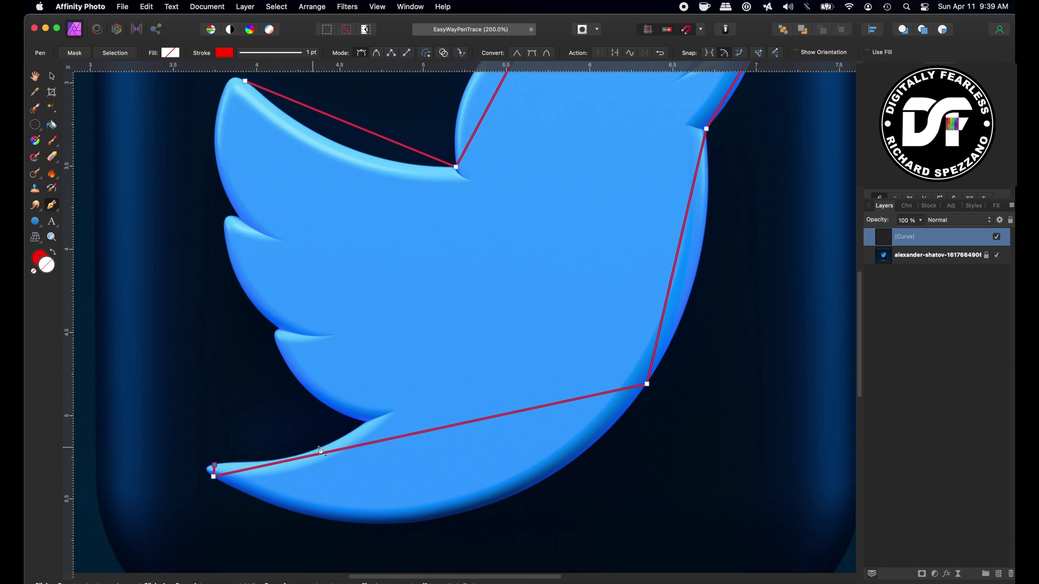
click(366, 422)
Step: Place nodes along the wing notches and tips, closing the outline at its starting node
click(276, 341)
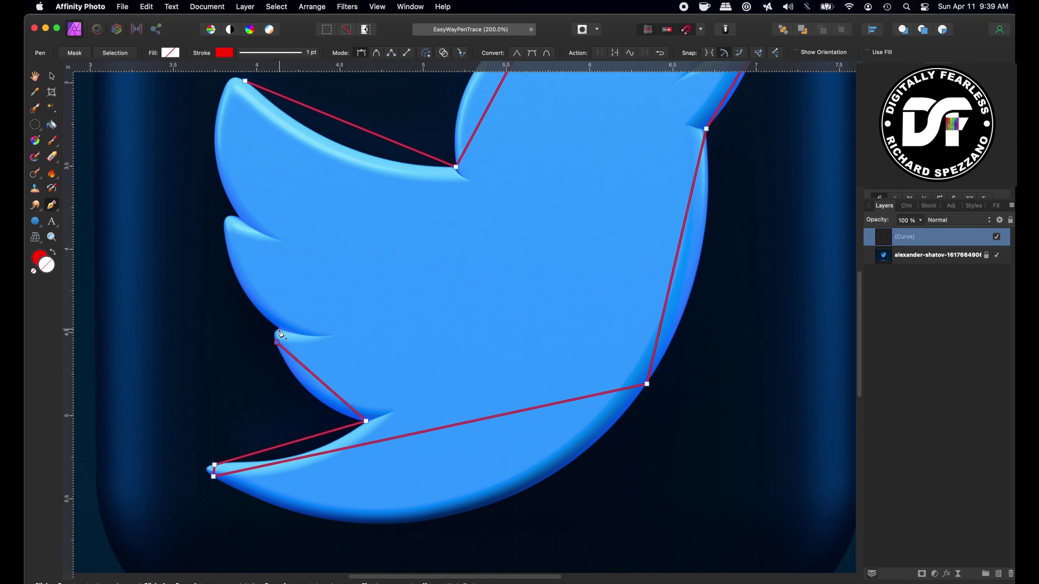
click(227, 227)
click(238, 218)
click(228, 83)
click(245, 81)
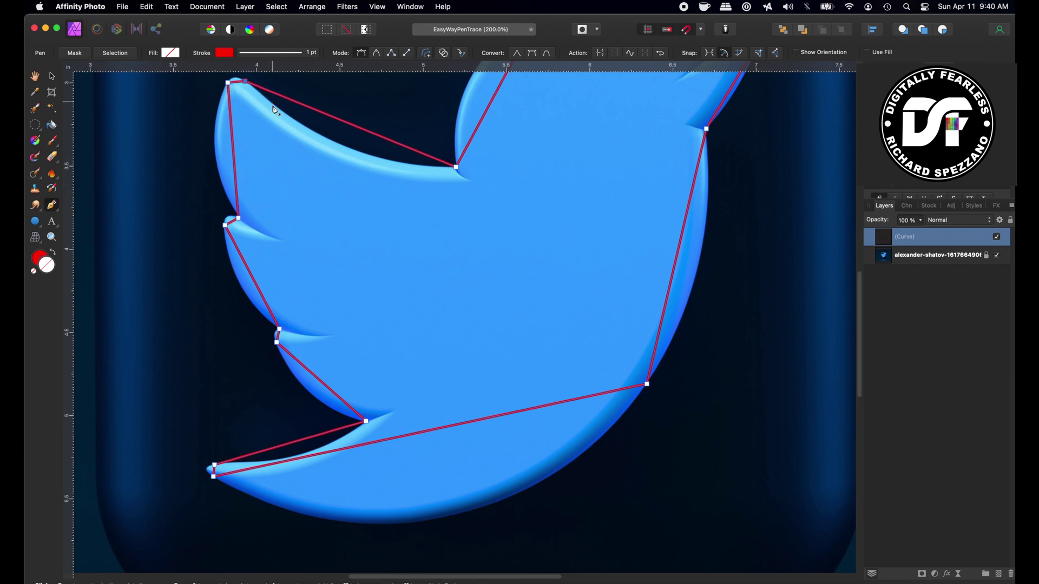
scroll(322, 171, up, 5)
scroll(325, 175, down, 1)
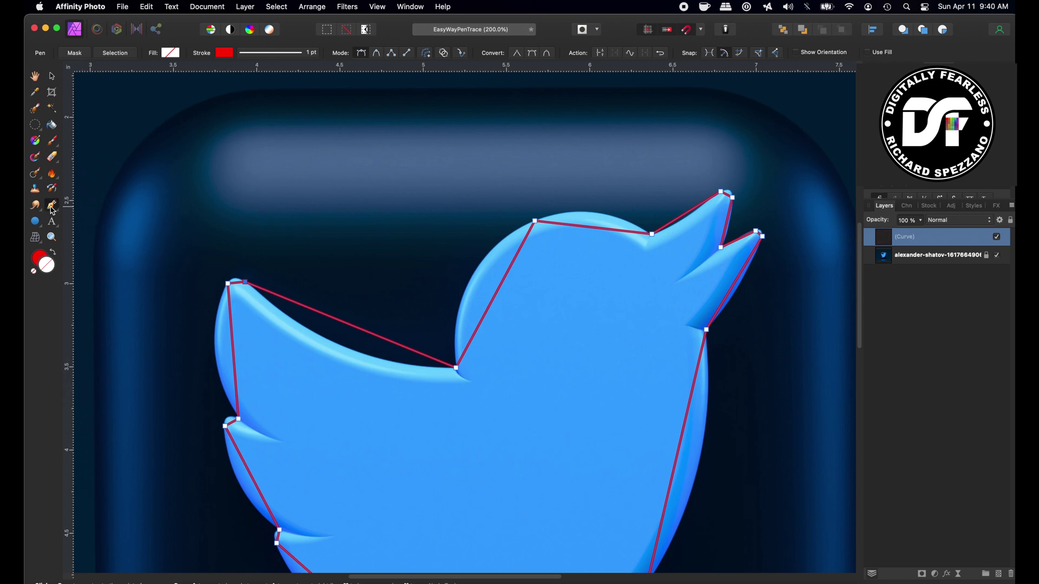
drag(51, 210, 72, 223)
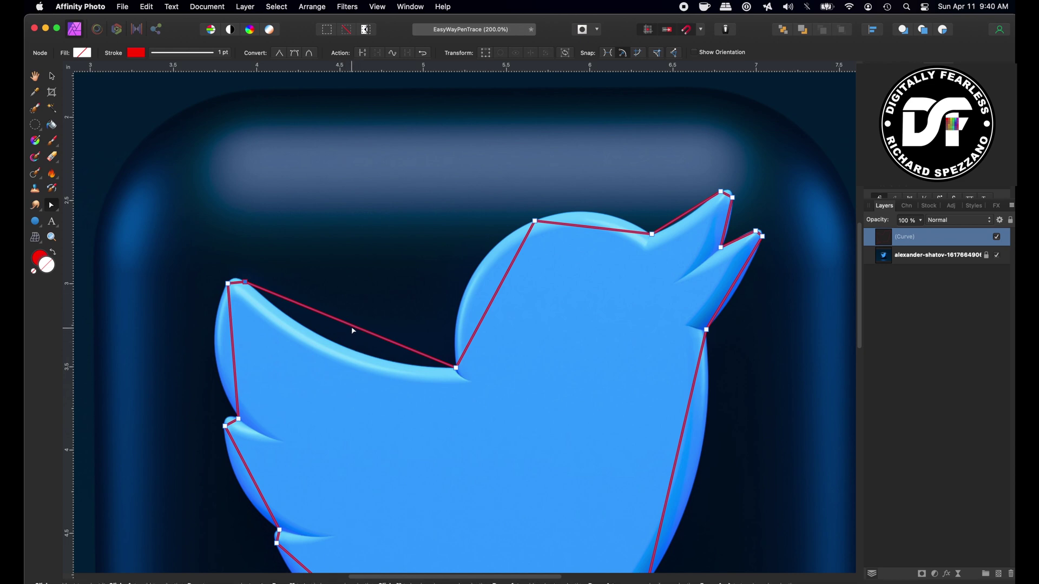
Step: Curve the upper wing, head and beak segments, zooming to 300% for the beak
drag(352, 329, 348, 352)
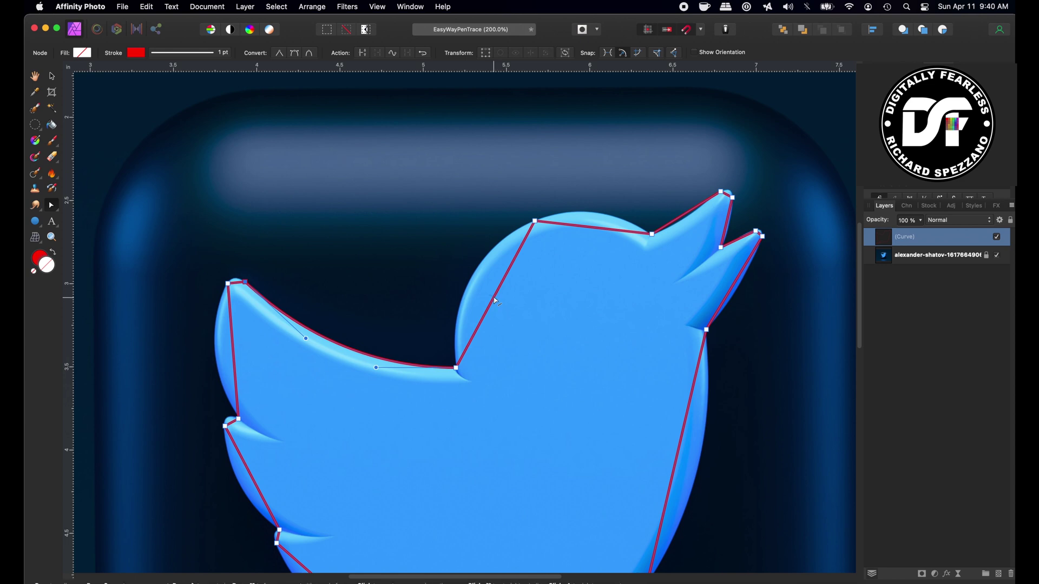
mouse_move(475, 274)
mouse_down()
mouse_move(478, 266)
mouse_move(474, 277)
mouse_up()
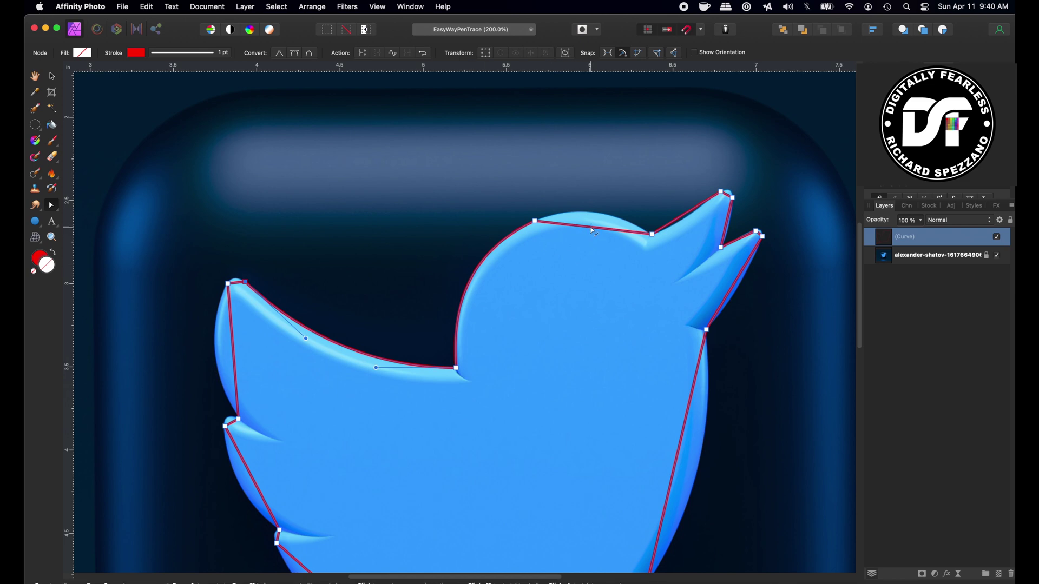
drag(592, 230, 596, 216)
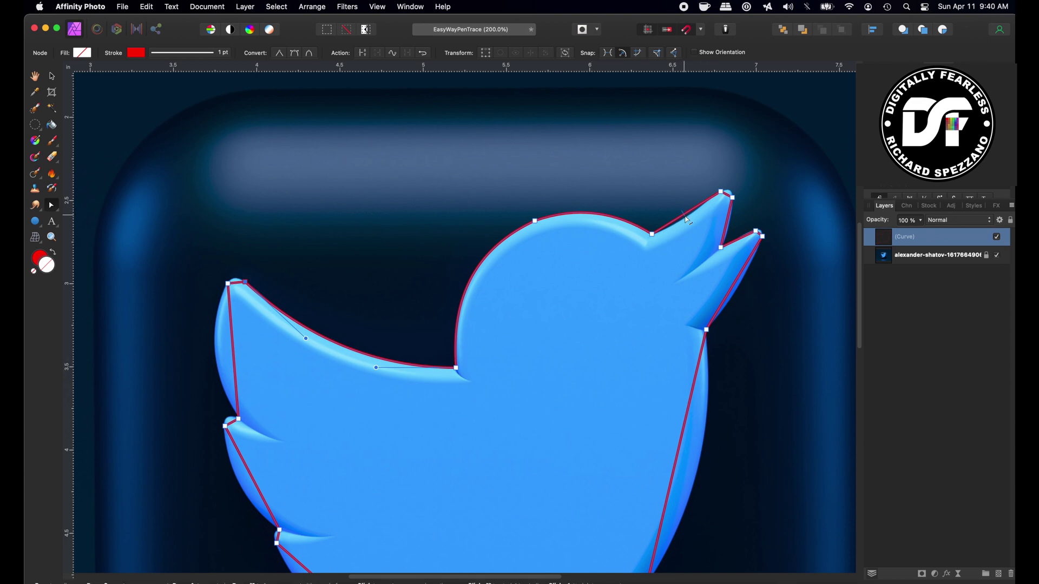
drag(684, 216, 688, 217)
key(super+equal)
scroll(740, 251, right, 8)
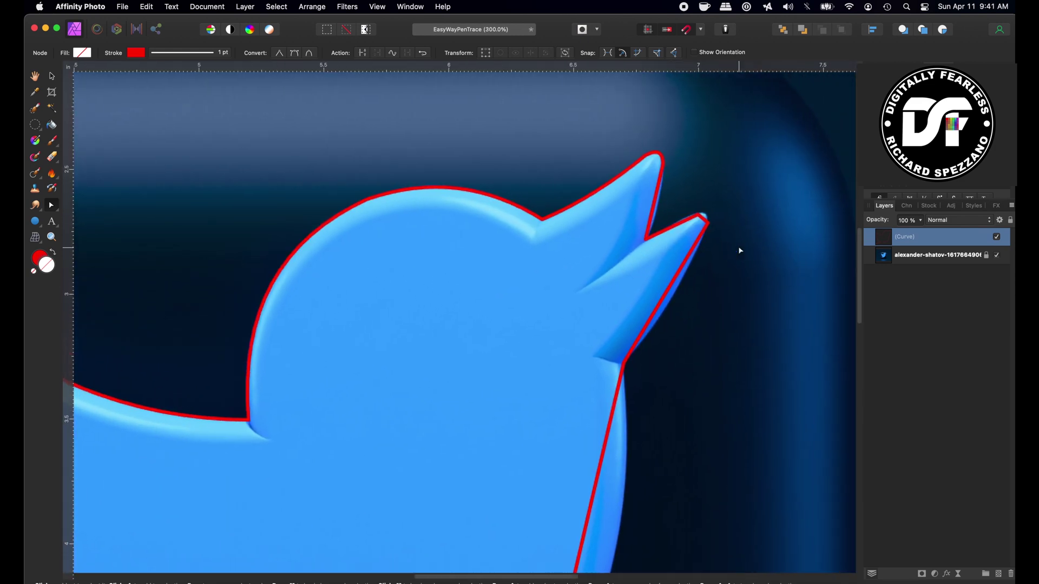
drag(644, 205, 656, 205)
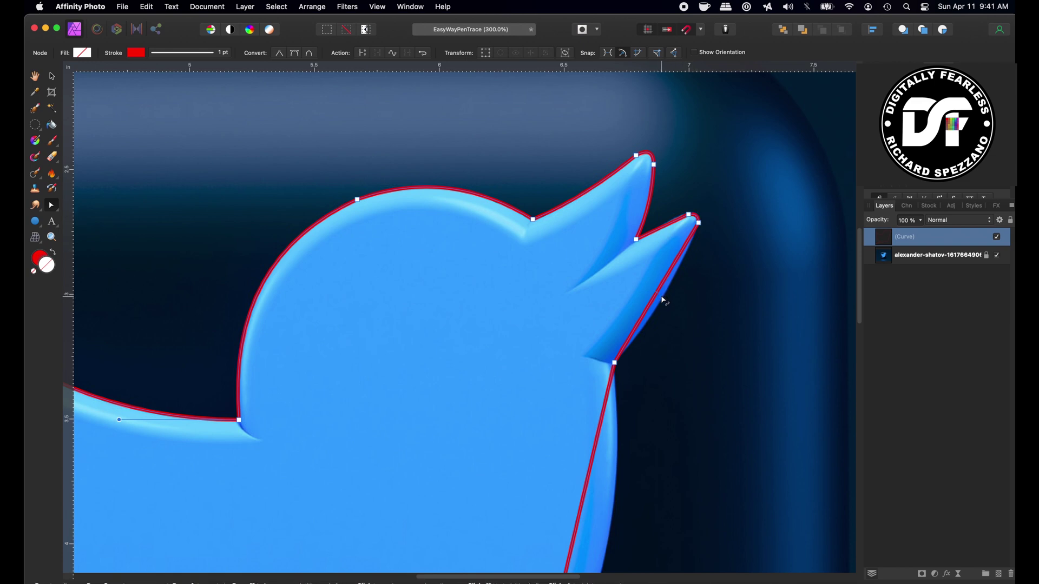
drag(660, 298, 665, 302)
Step: Curve the chest and belly segments and add a node on the lower belly curve
scroll(677, 336, down, 10)
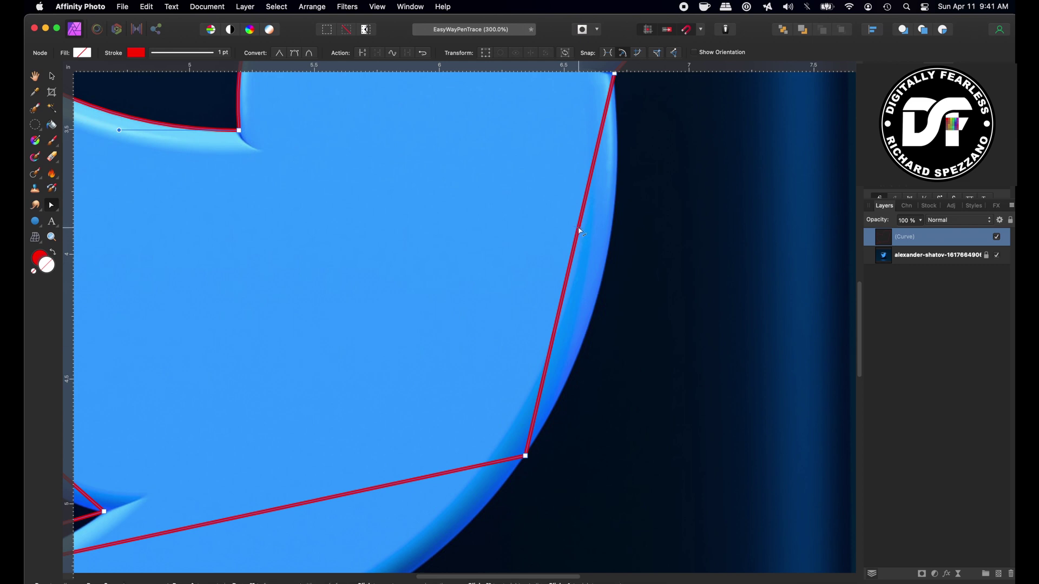
drag(579, 231, 607, 248)
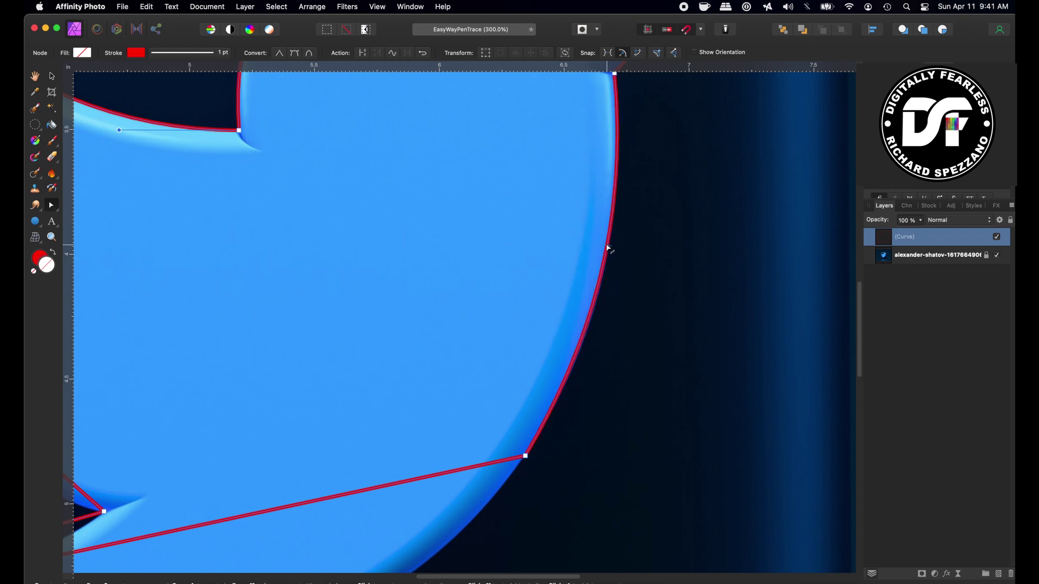
scroll(670, 247, up, 2)
scroll(671, 249, down, 7)
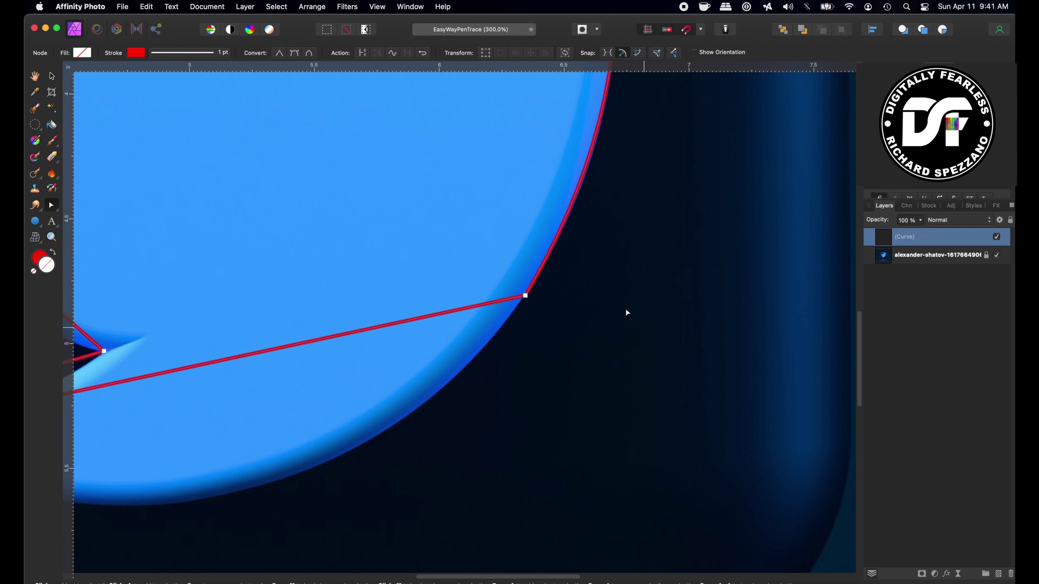
scroll(398, 417, down, 2)
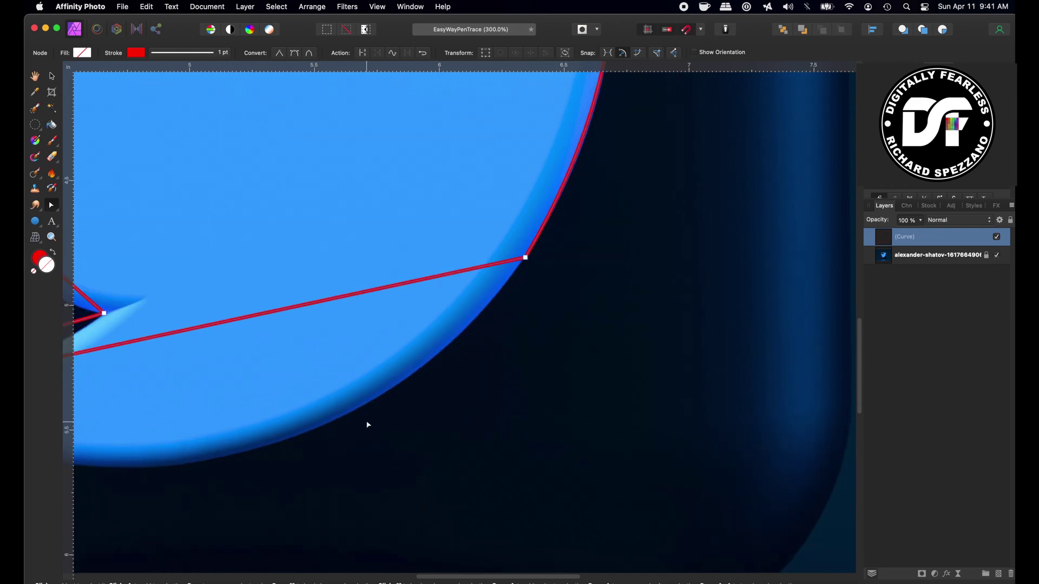
drag(355, 423, 617, 376)
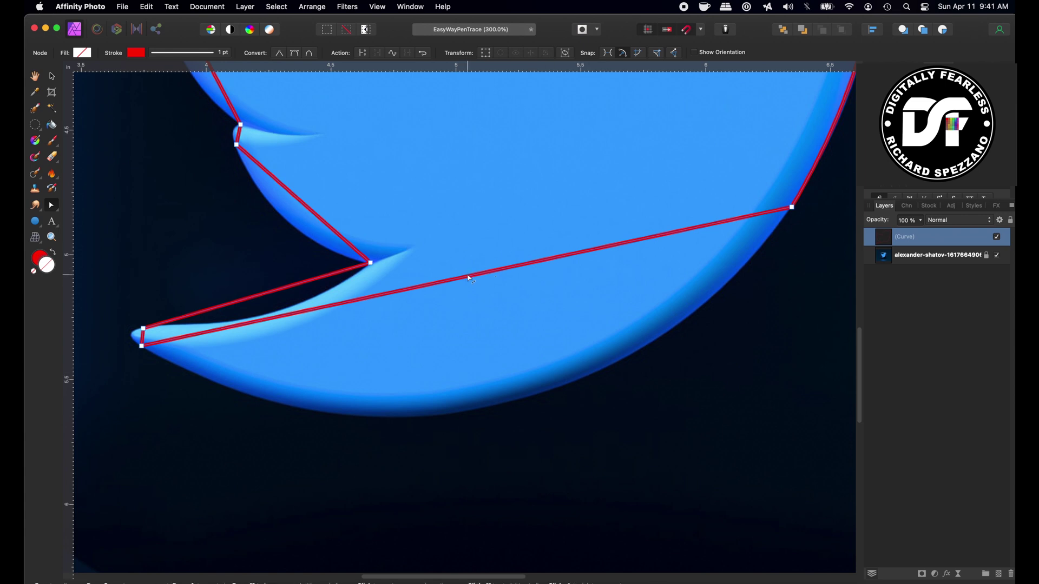
drag(468, 279, 507, 409)
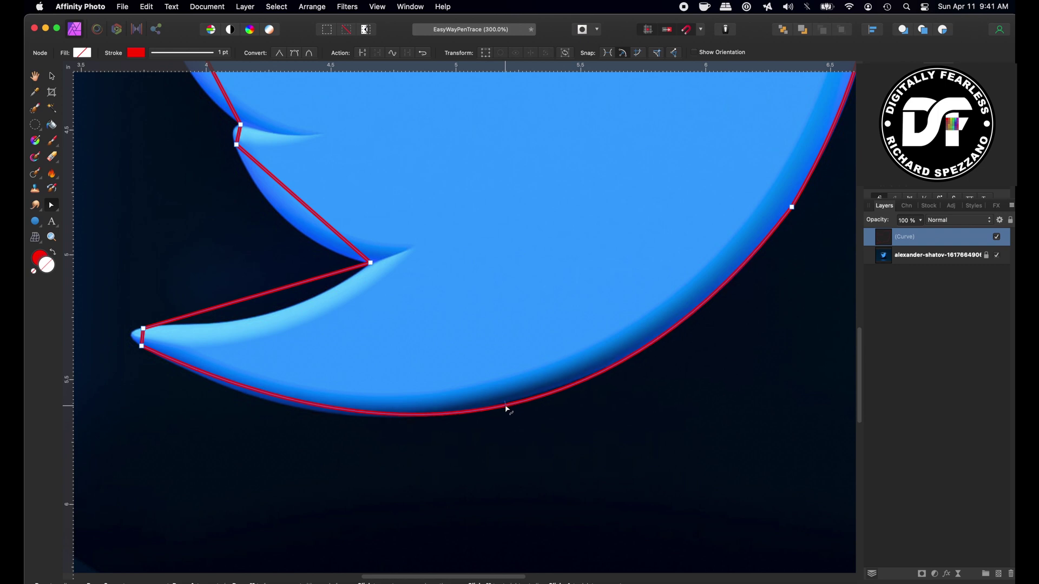
click(505, 407)
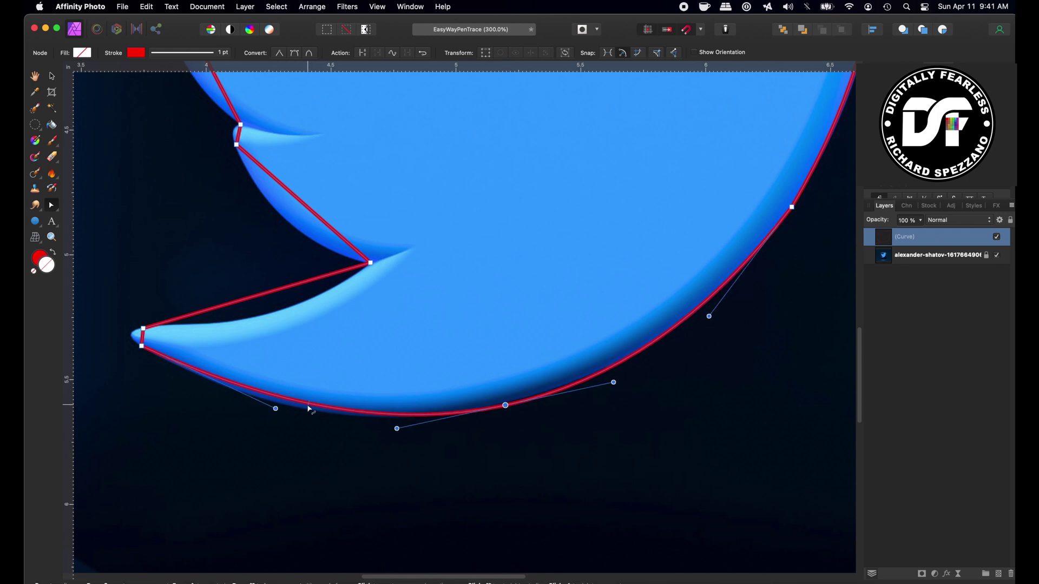
Step: Fit the belly curve, round the tail tip, and curve the upper tail edge toward the wing
drag(309, 407, 308, 410)
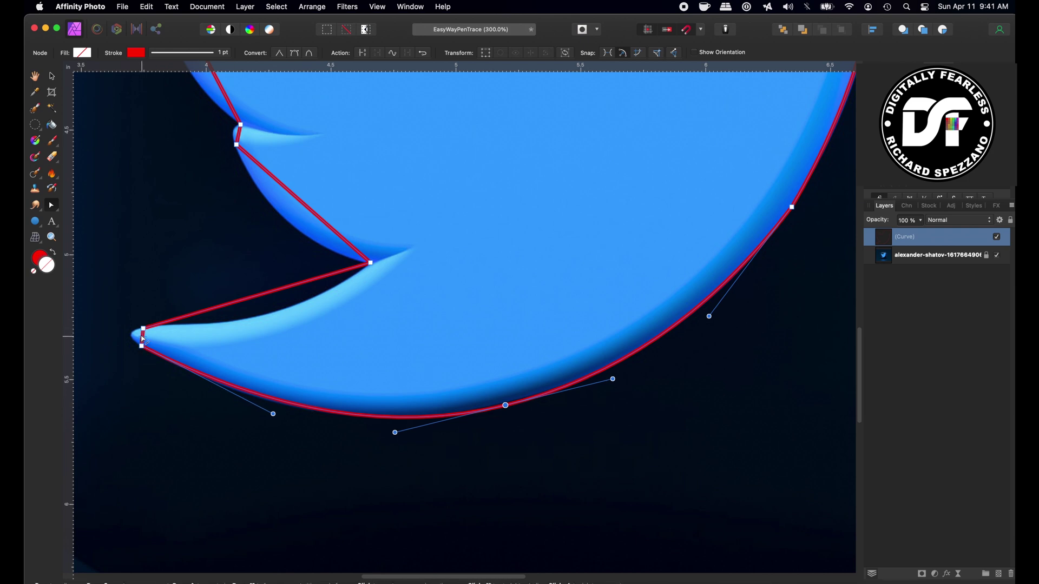
drag(142, 341, 134, 336)
drag(247, 300, 274, 323)
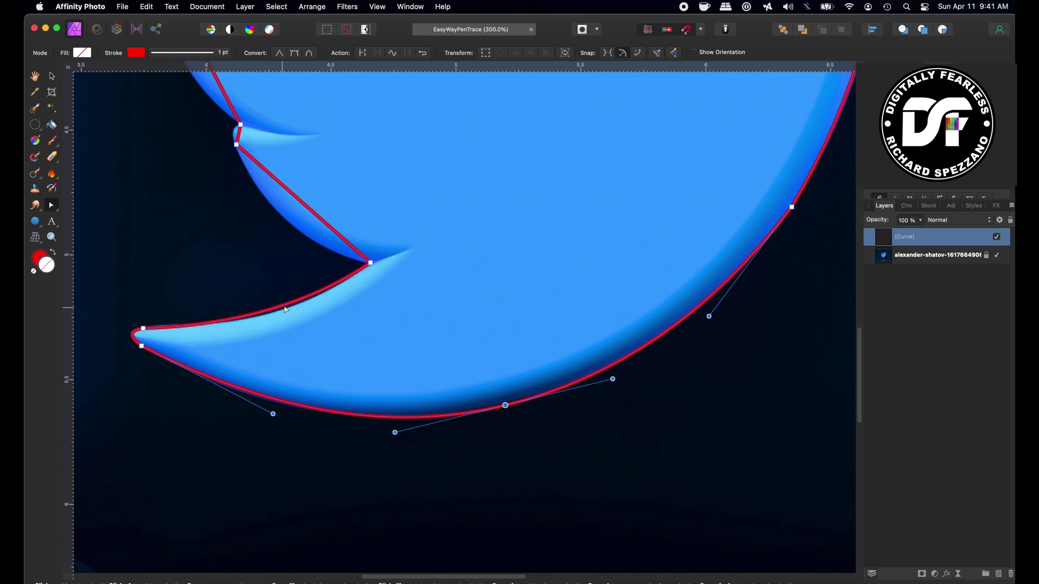
drag(287, 306, 287, 303)
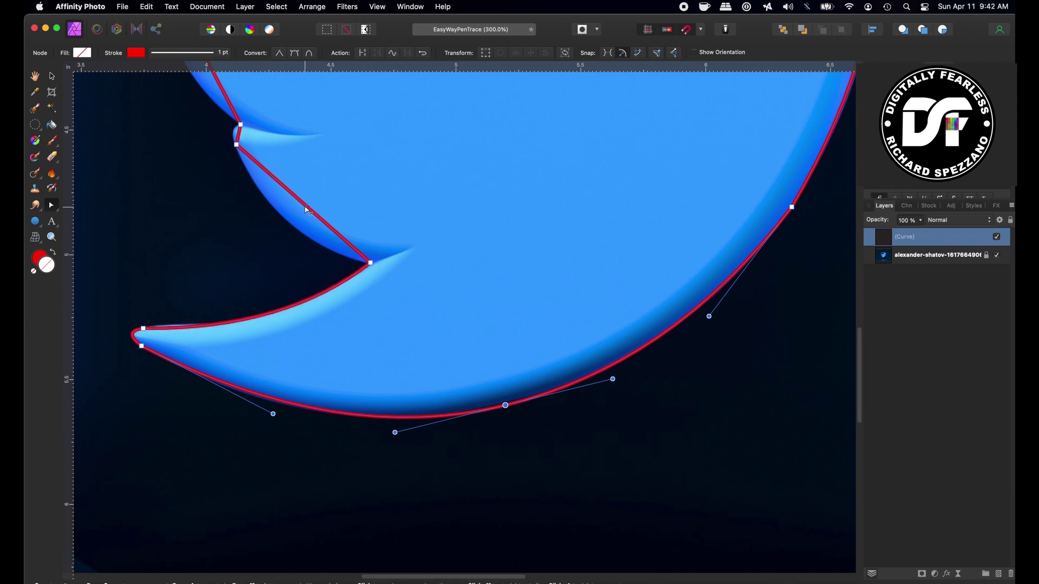
drag(307, 211, 292, 228)
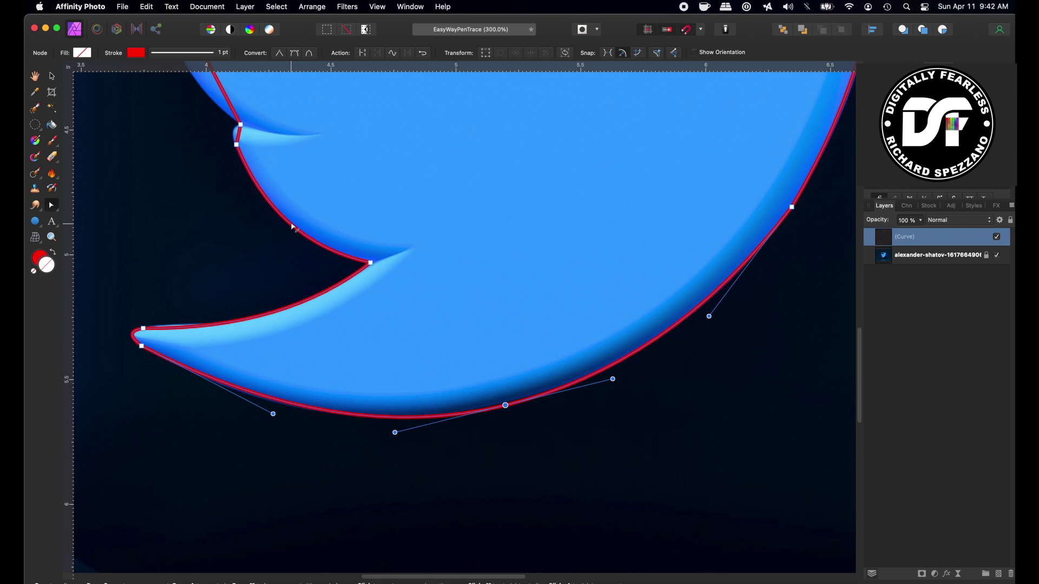
Step: Curve the left wing edges, the small wing notch and the top wing tip
scroll(352, 229, up, 2)
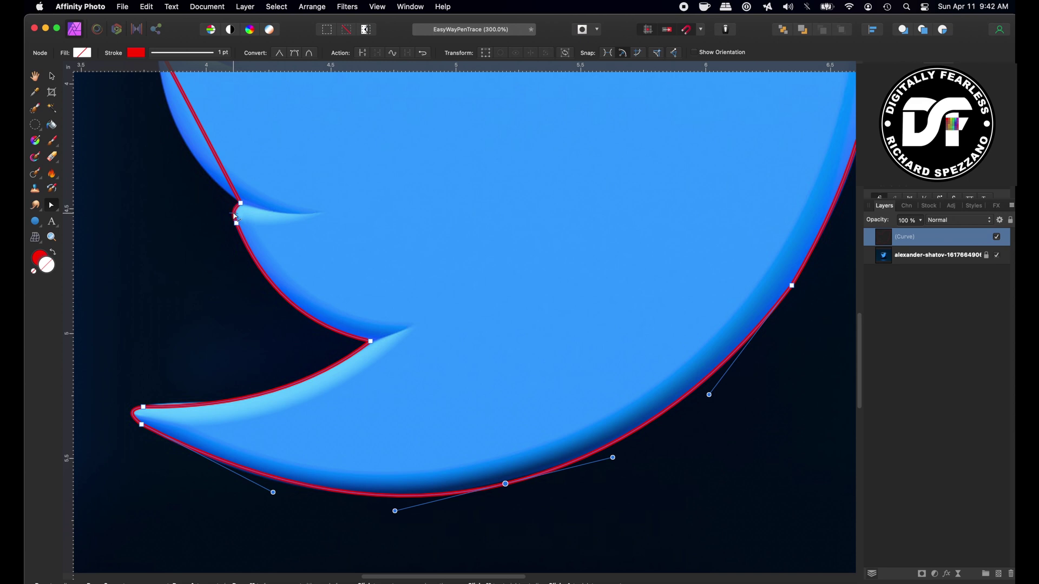
scroll(230, 271, up, 9)
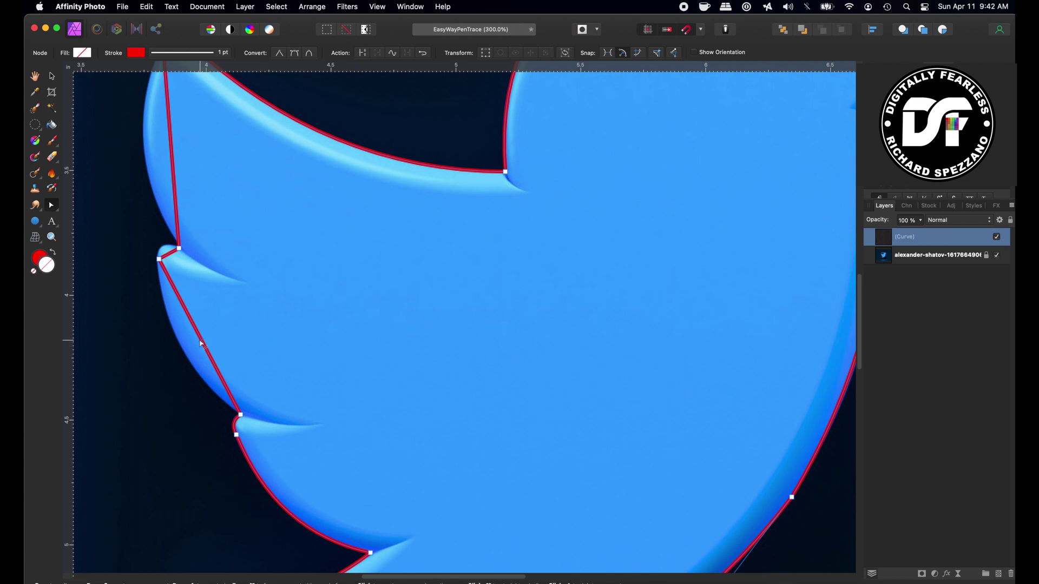
drag(203, 349, 185, 349)
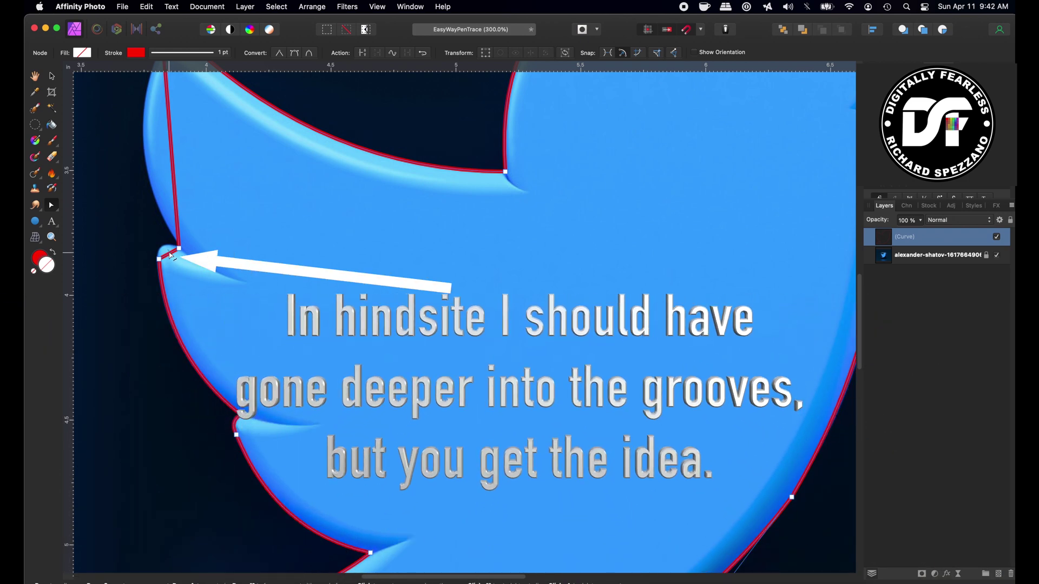
drag(171, 255, 162, 247)
scroll(228, 198, up, 3)
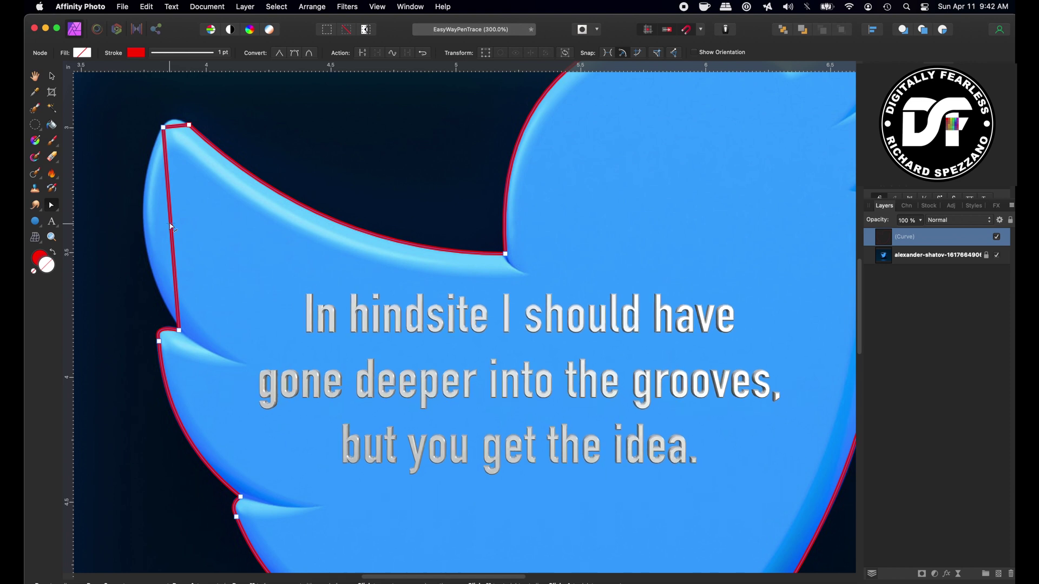
drag(172, 226, 145, 230)
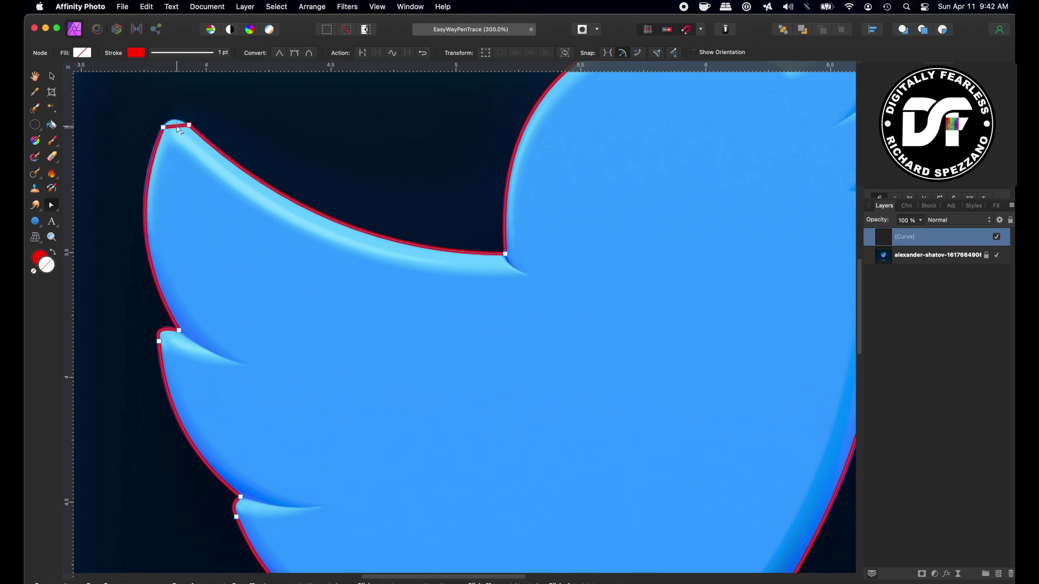
drag(173, 128, 174, 124)
click(52, 75)
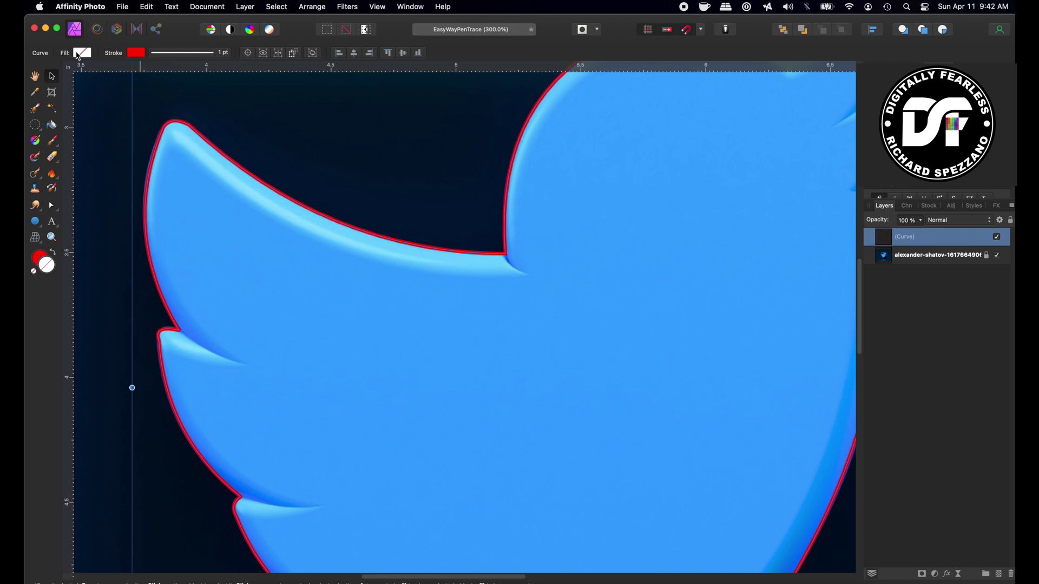
Step: Fill the traced bird curve with blue sampled from the logo and view it at 100%
click(81, 53)
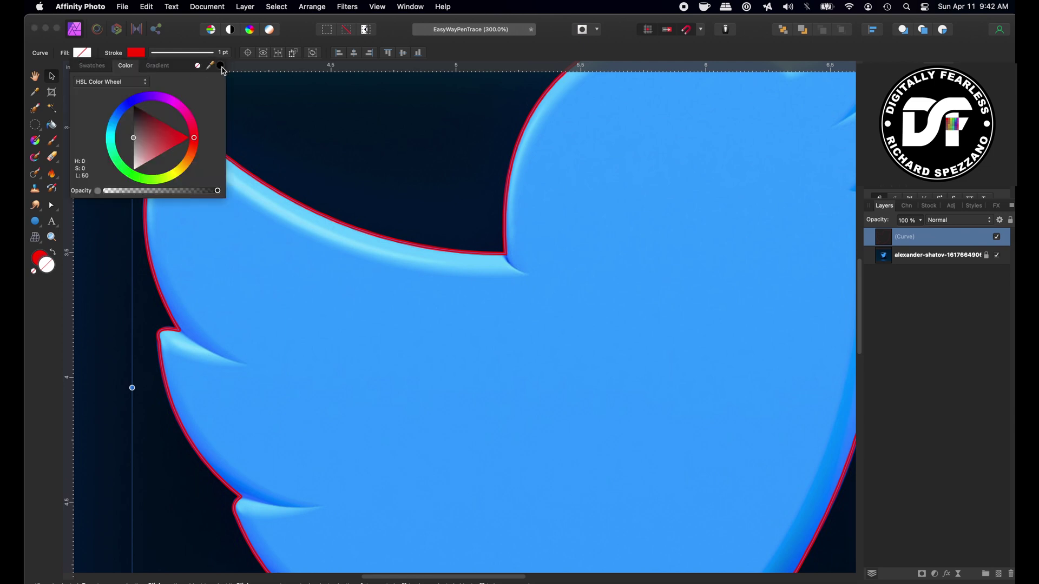
drag(222, 67, 295, 280)
click(221, 66)
key(super+1)
key(a)
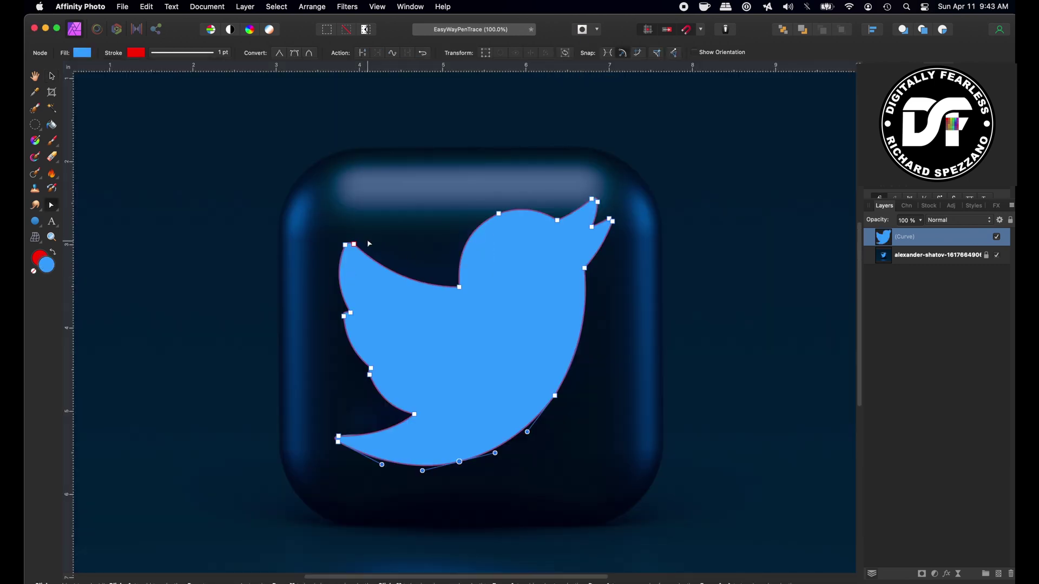
click(52, 208)
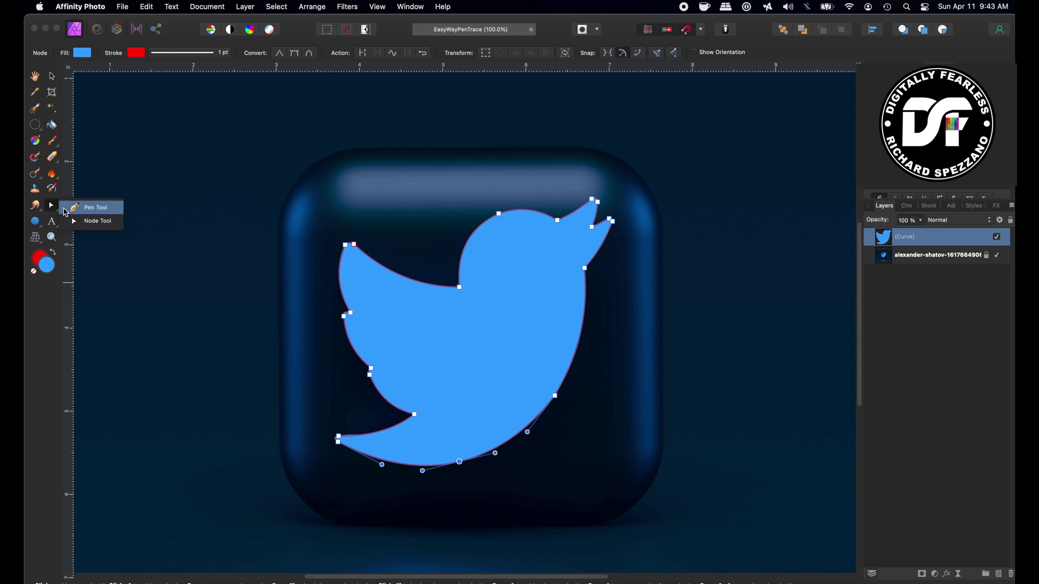
click(75, 208)
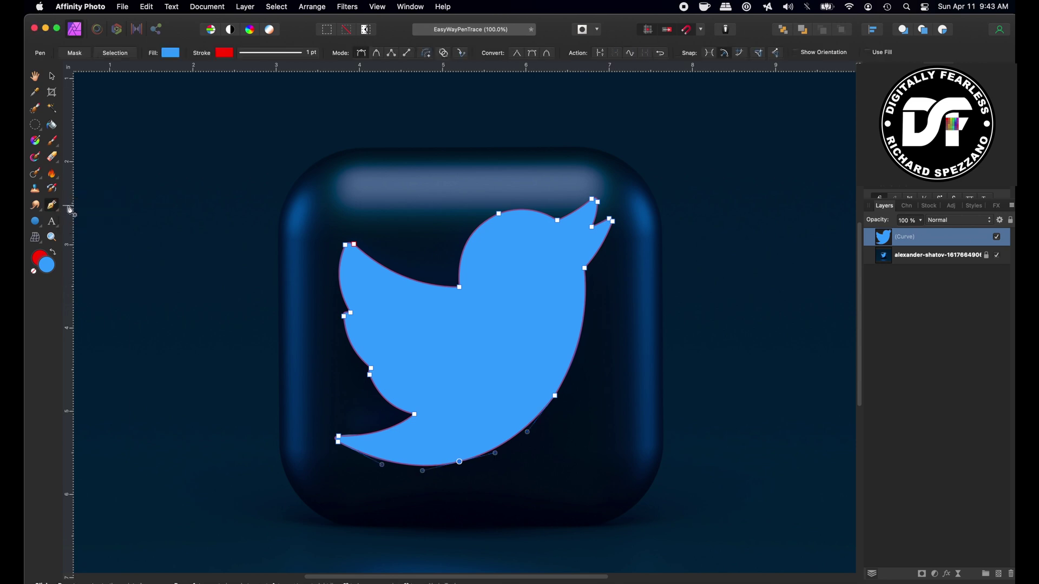
click(116, 55)
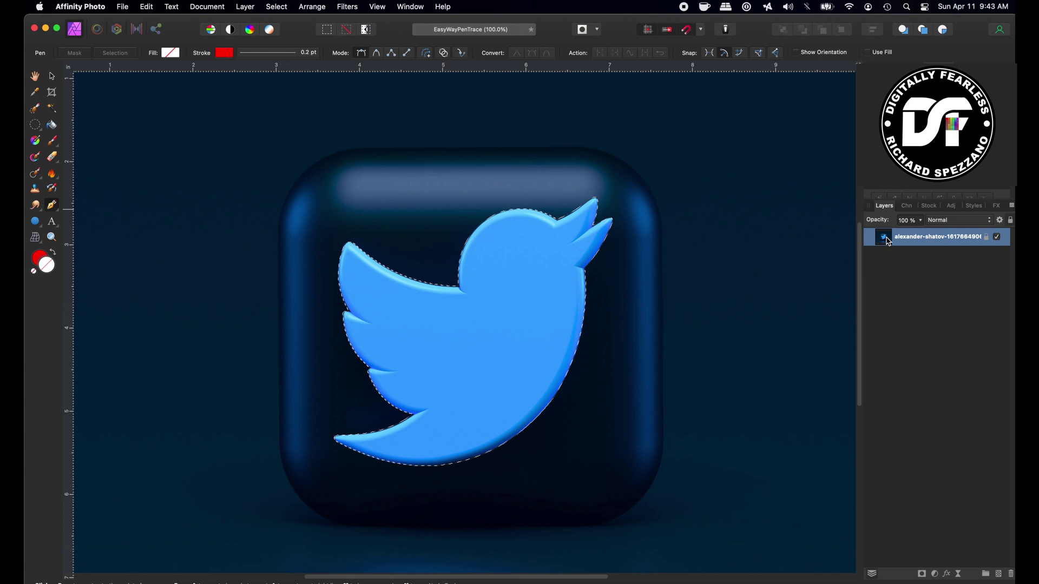
key(super+v)
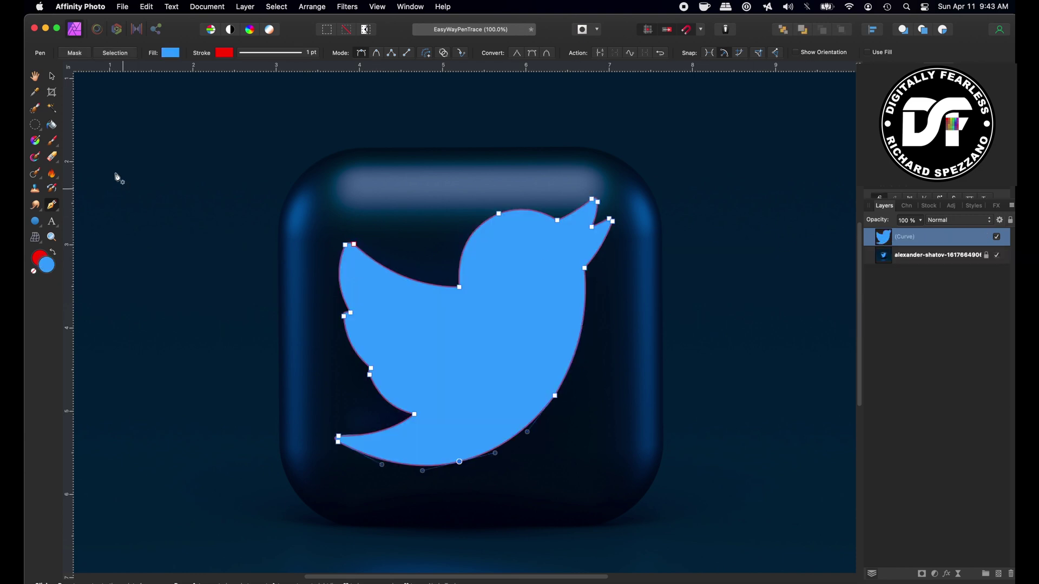
Step: Move the blue bird right and down off the logo, remove its red stroke, and open Layer Effects
click(51, 78)
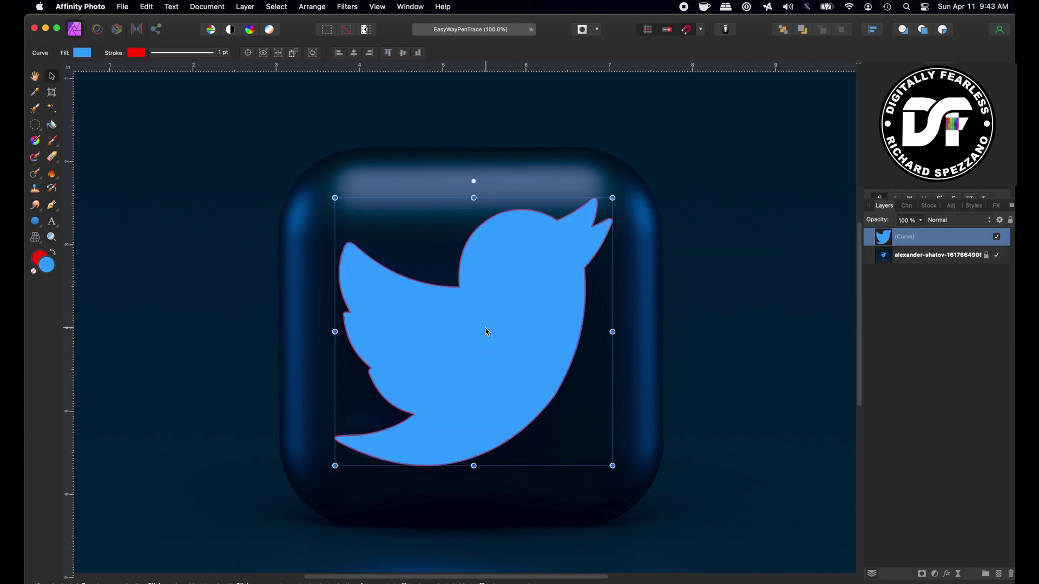
mouse_move(486, 329)
mouse_down()
mouse_move(575, 336)
mouse_move(761, 392)
mouse_up()
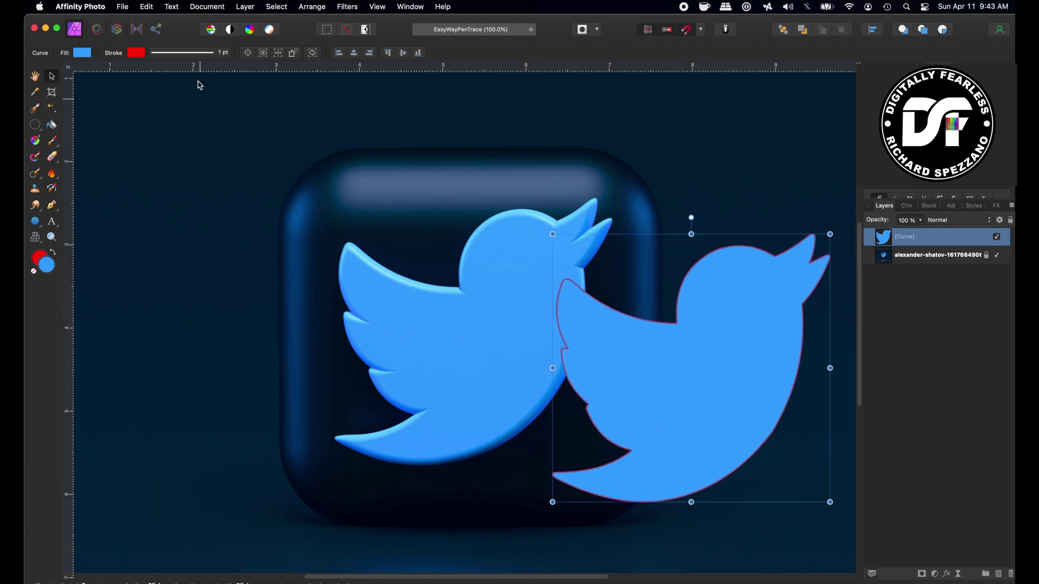
click(196, 54)
click(153, 71)
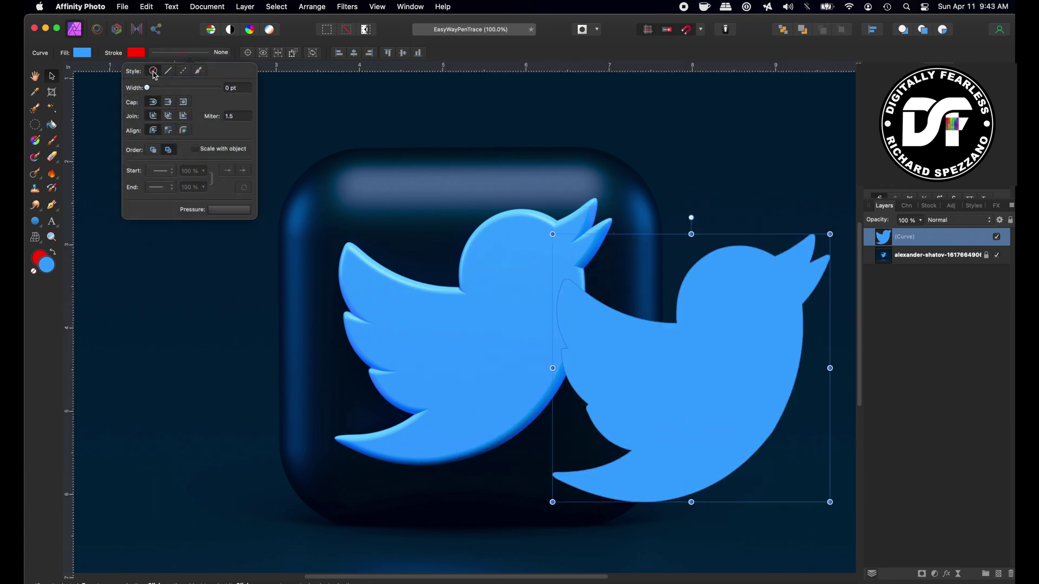
click(950, 575)
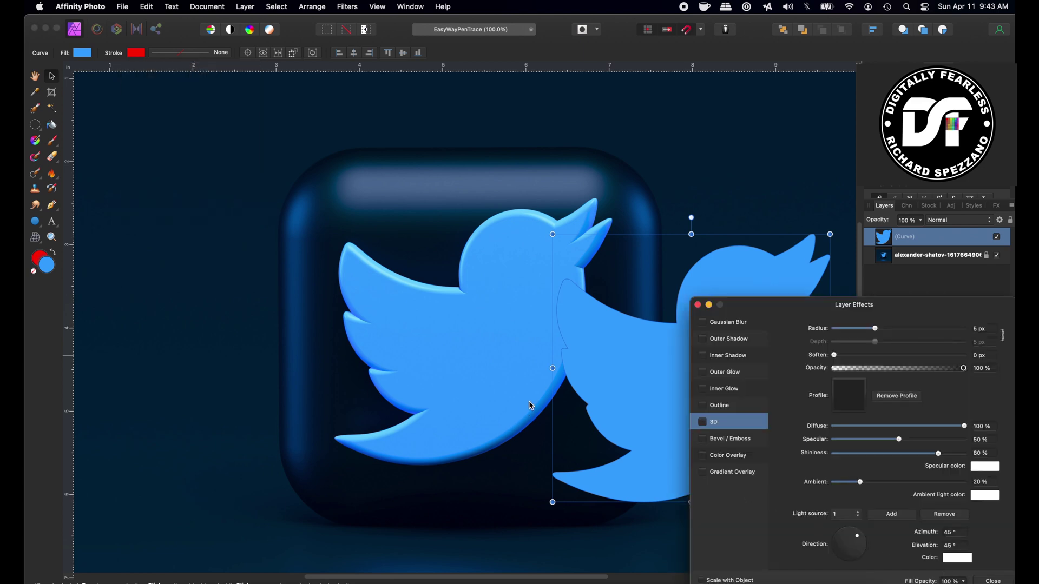
Step: Give the bird's Curve layer a 3D effect: radius 25.2 px, soften 1.6 px, light azimuth 110.9°
key(super+d)
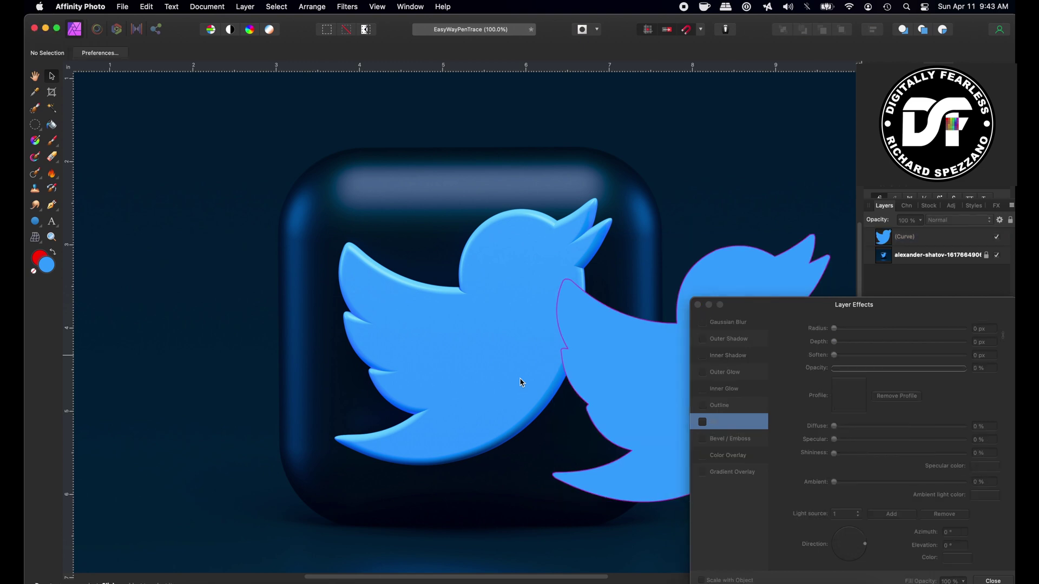
drag(521, 383, 325, 358)
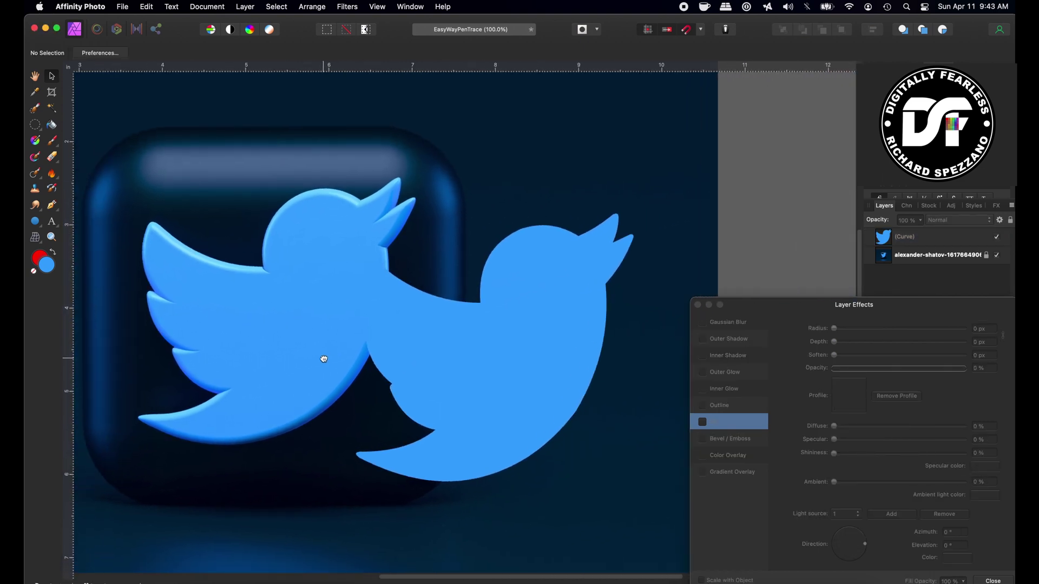
click(544, 370)
click(705, 423)
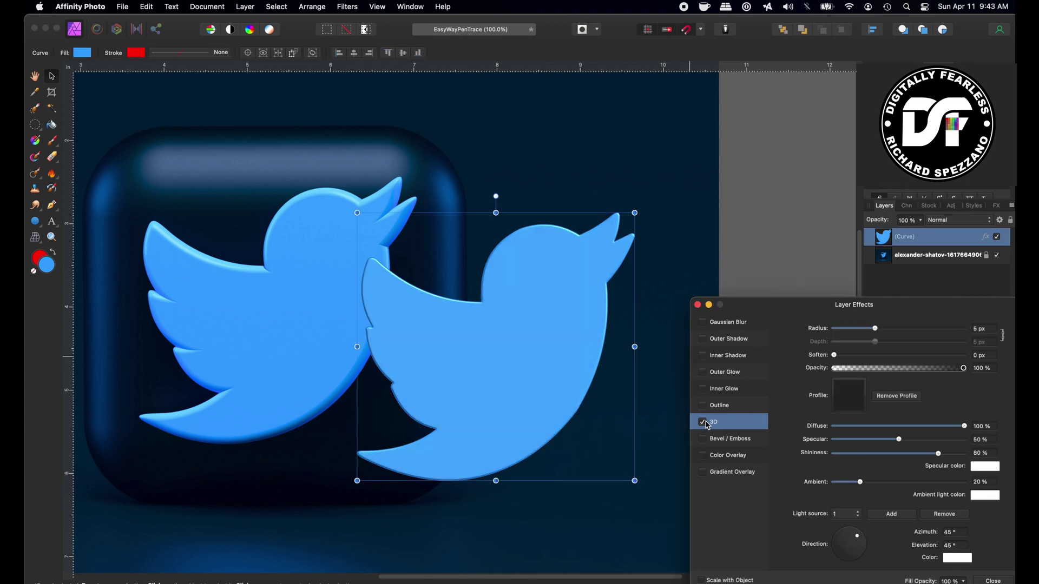
drag(876, 327, 902, 328)
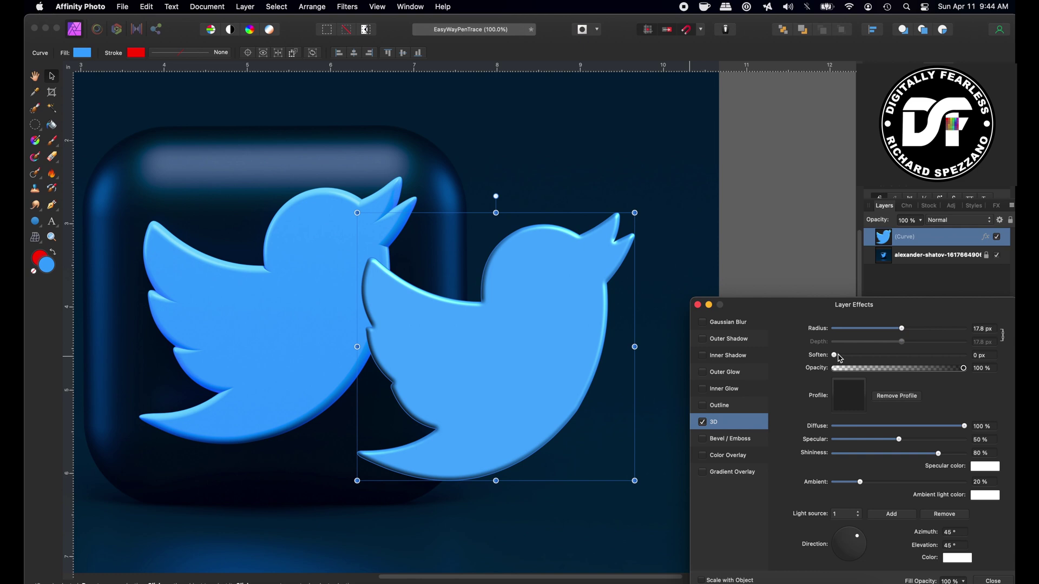
drag(903, 329, 920, 328)
drag(835, 356, 864, 357)
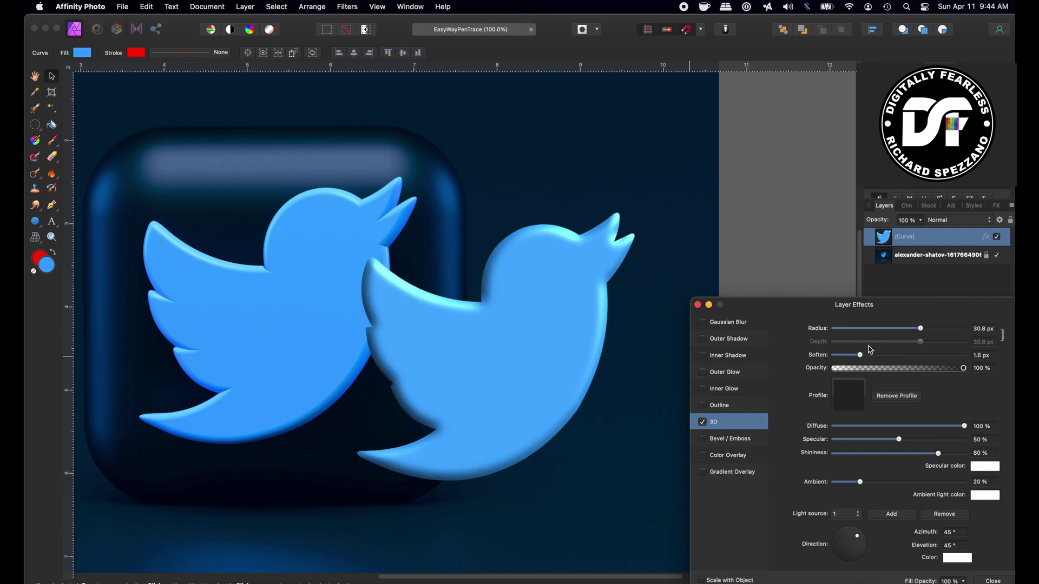
drag(921, 328, 911, 332)
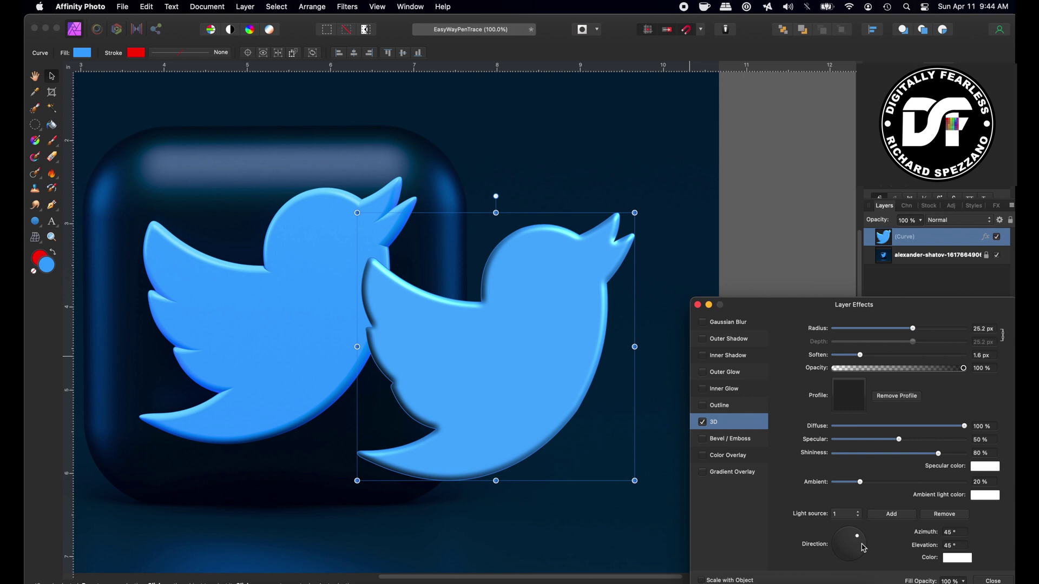
drag(846, 538, 845, 534)
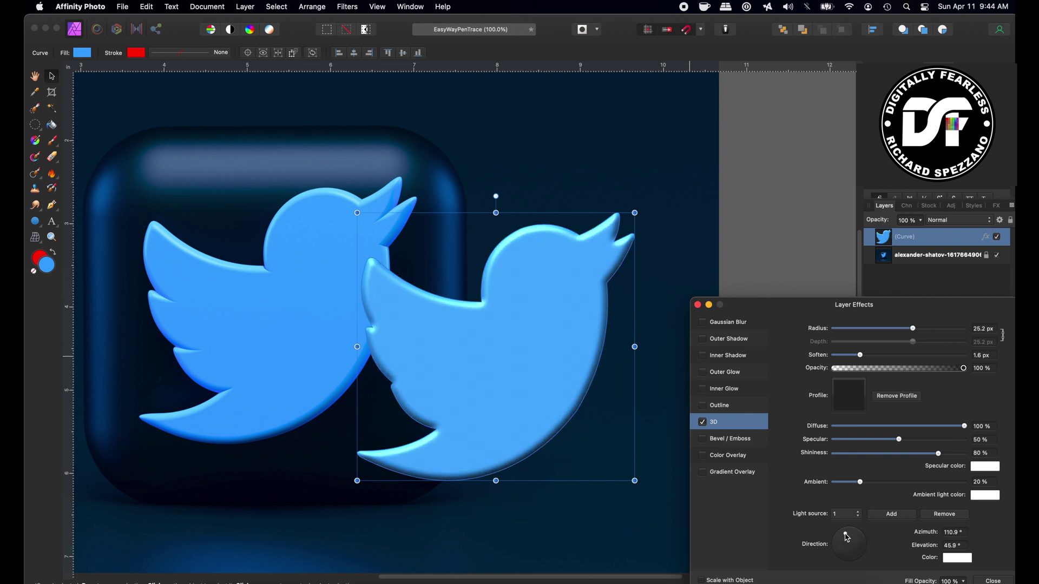
click(782, 261)
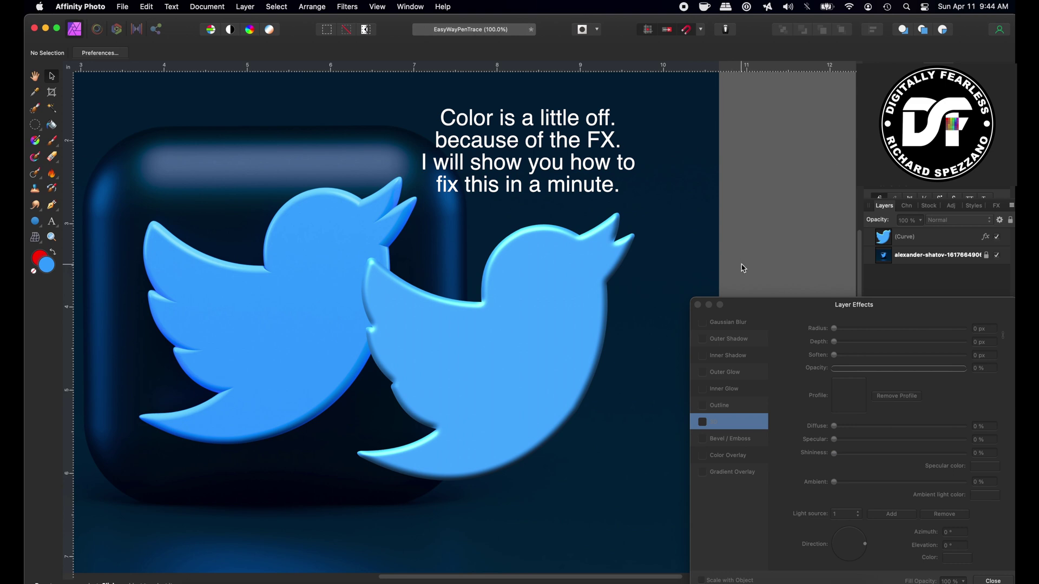
Step: Close Layer Effects, then draw a demo curved pen path above the birds and delete it
click(697, 306)
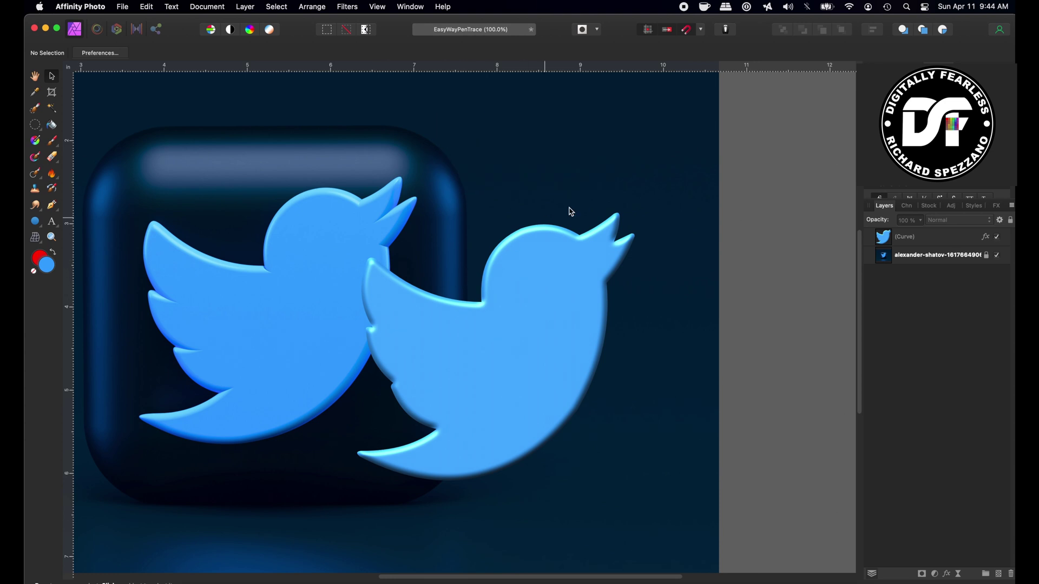
click(56, 206)
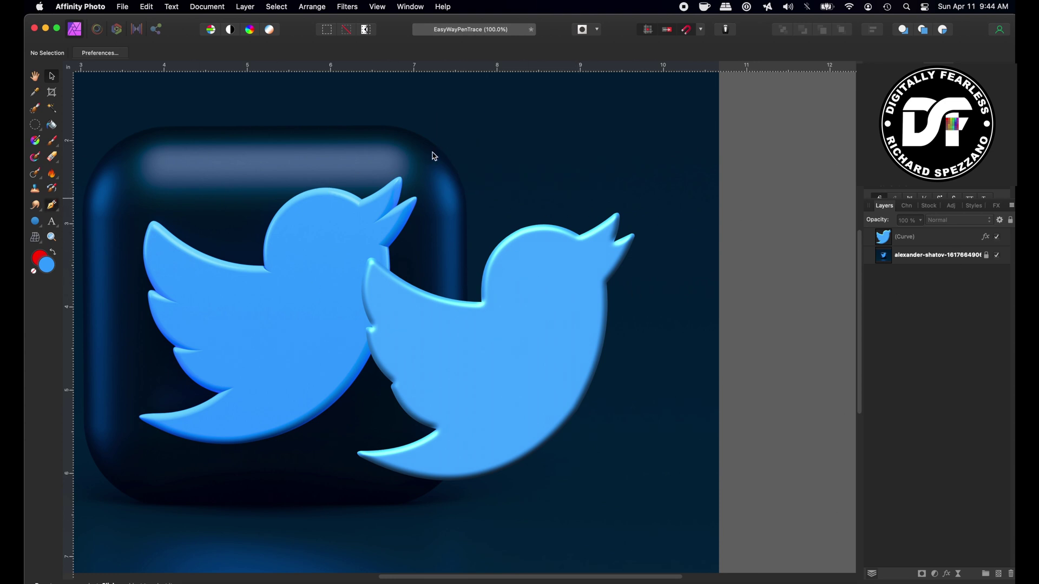
click(465, 119)
drag(546, 128, 668, 186)
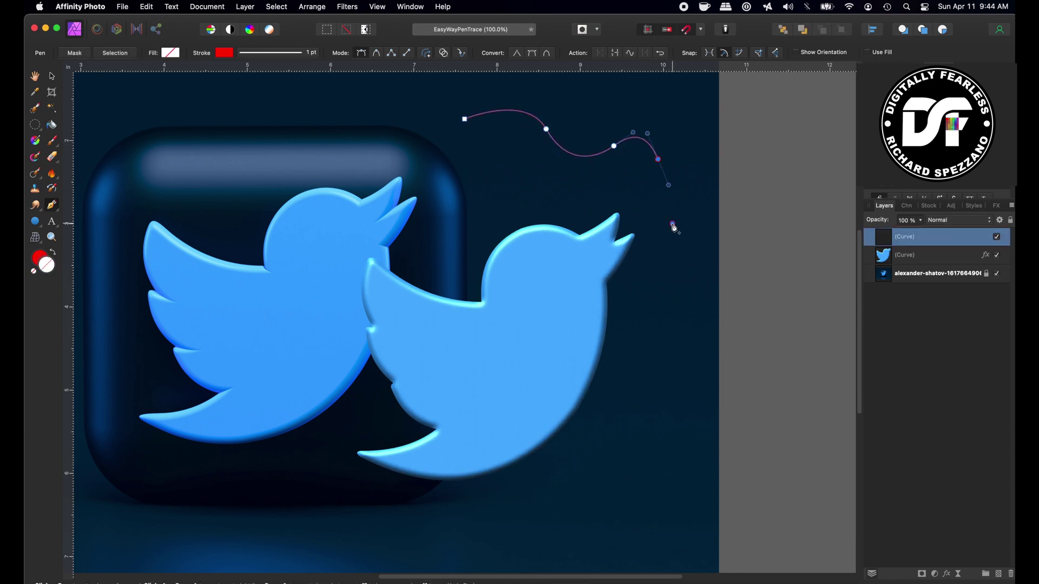
drag(672, 224, 666, 270)
click(51, 76)
key(Delete)
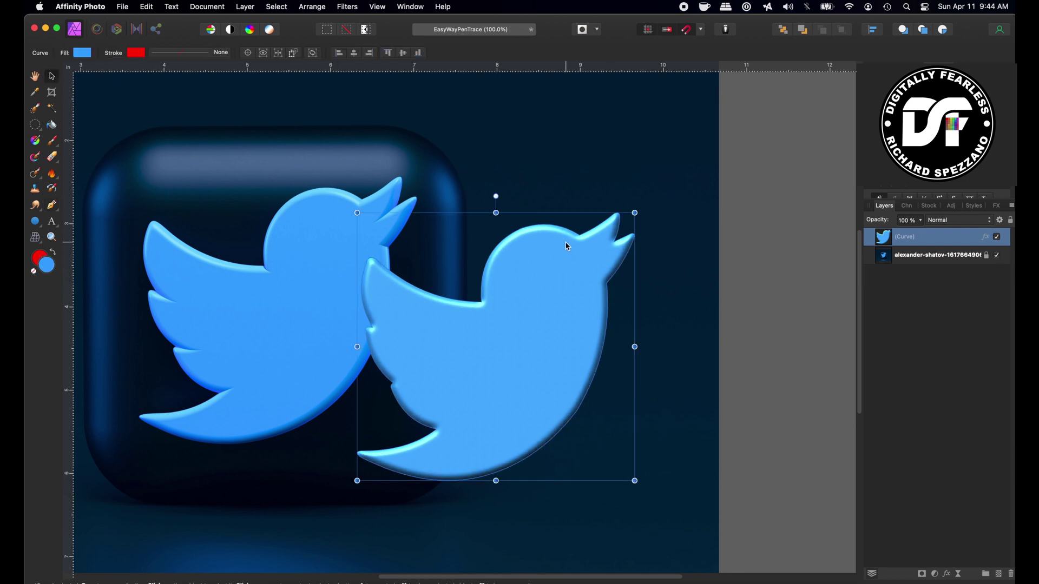
Step: Re-sample the bird's blue as its fill and reopen its 3D layer effect settings
click(83, 53)
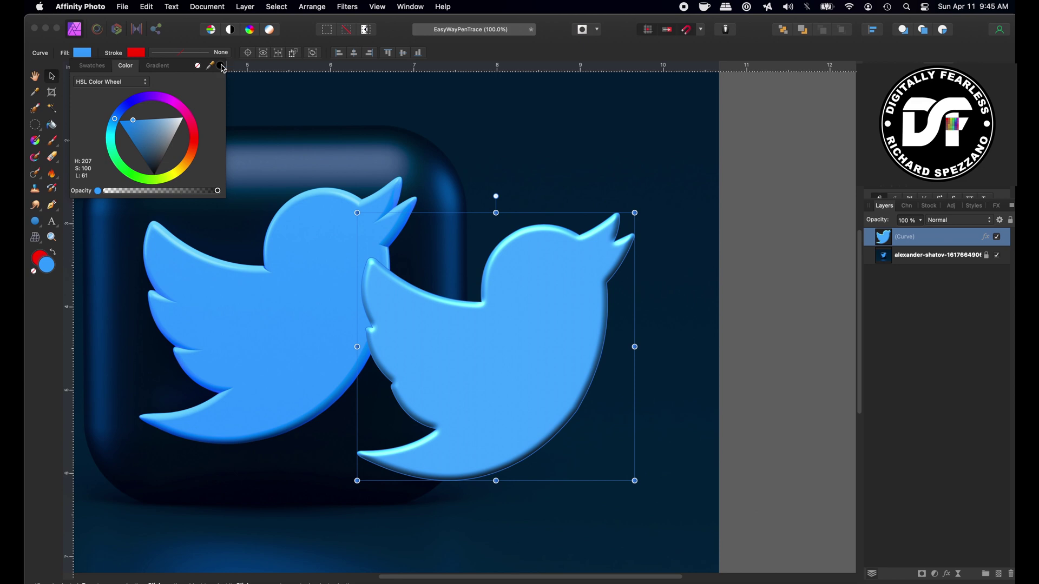
key(super+d)
drag(209, 65, 271, 389)
key(super+z)
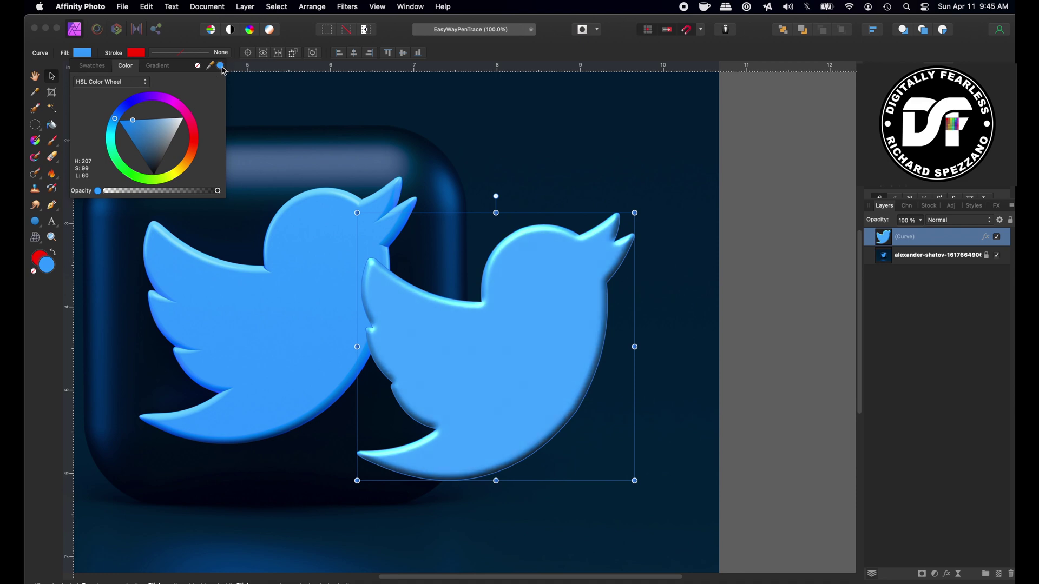
click(525, 351)
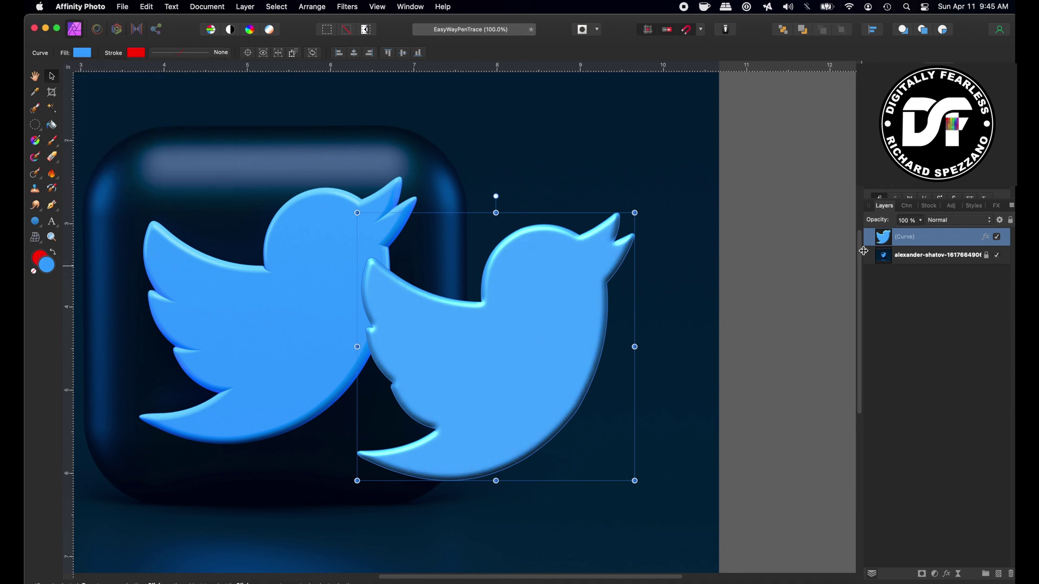
click(987, 238)
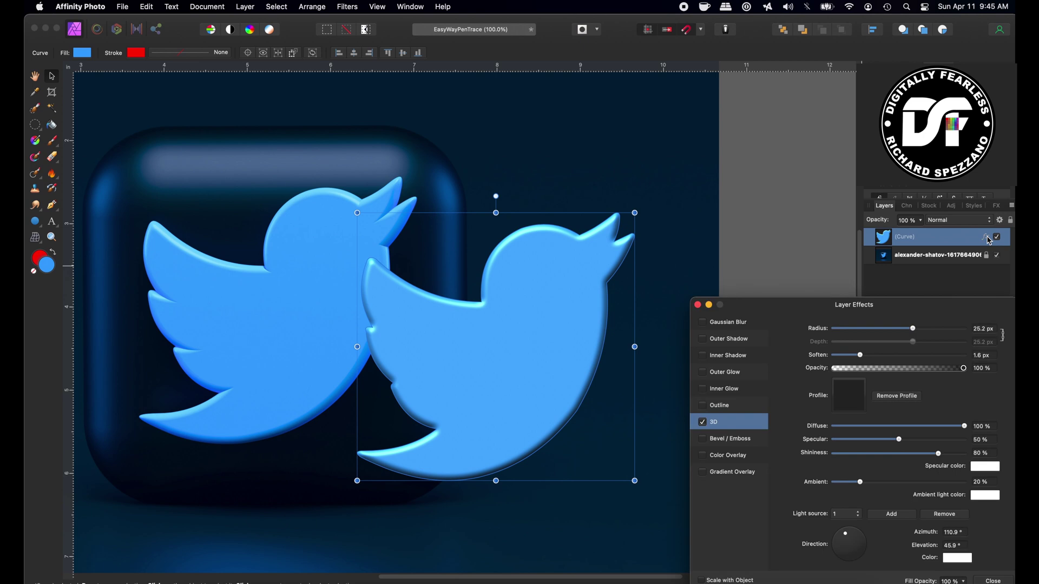
Step: Change the 3D specular highlight colour from white to the logo bird's blue, then close Layer Effects
click(984, 471)
click(984, 470)
click(984, 469)
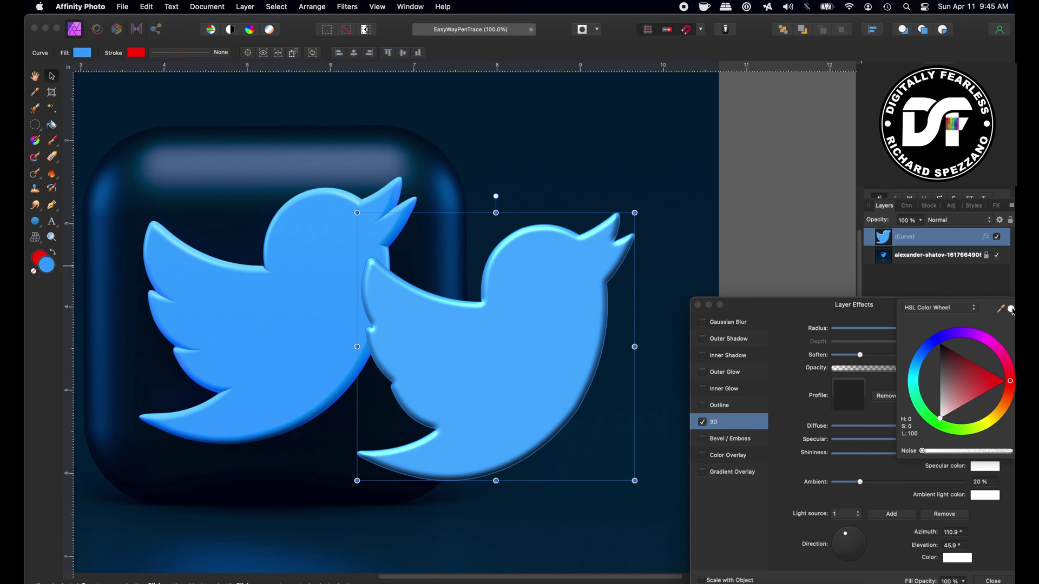
drag(1011, 309, 227, 298)
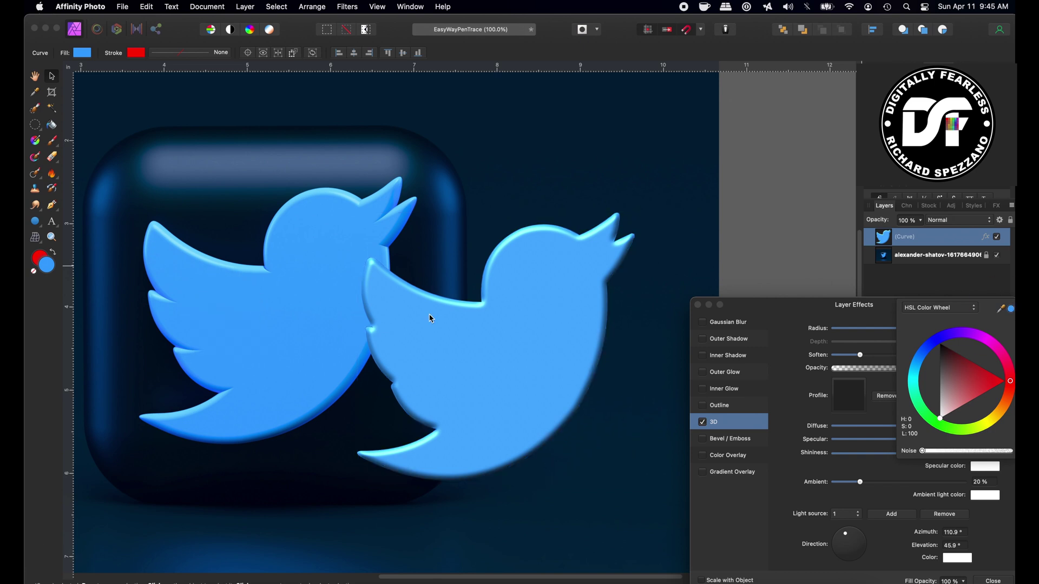
click(1011, 310)
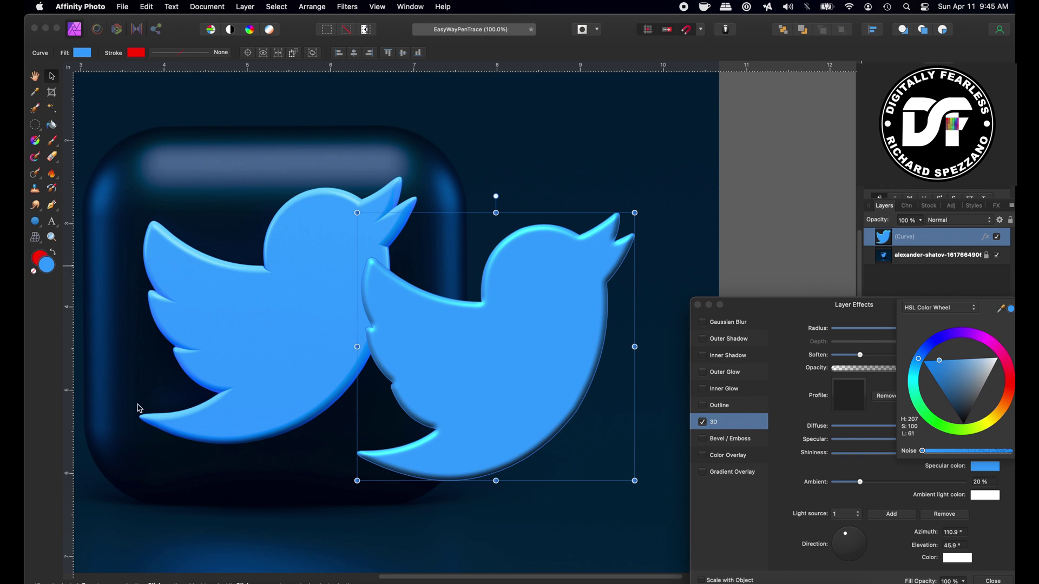
click(817, 171)
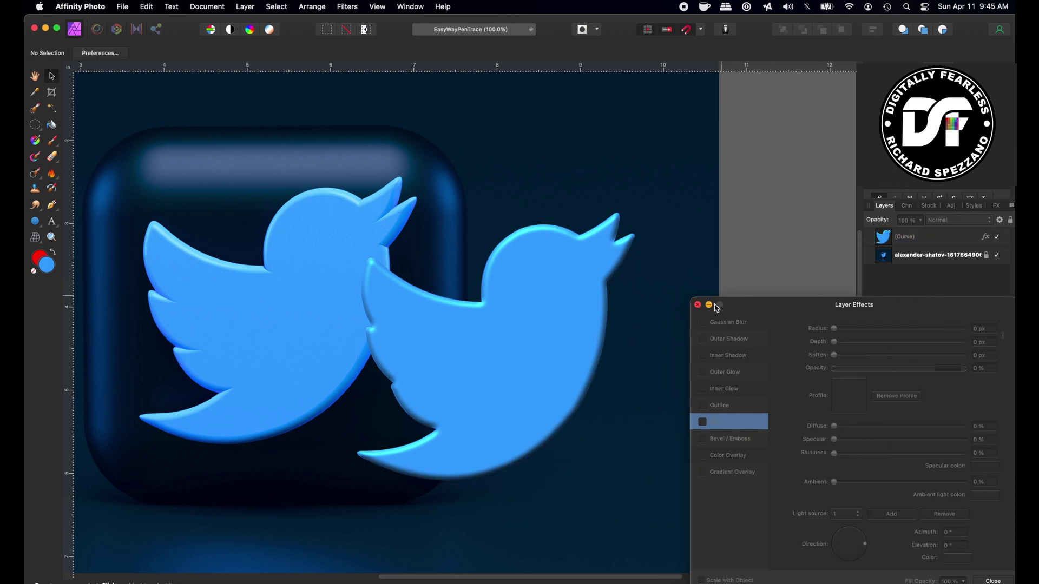
click(698, 306)
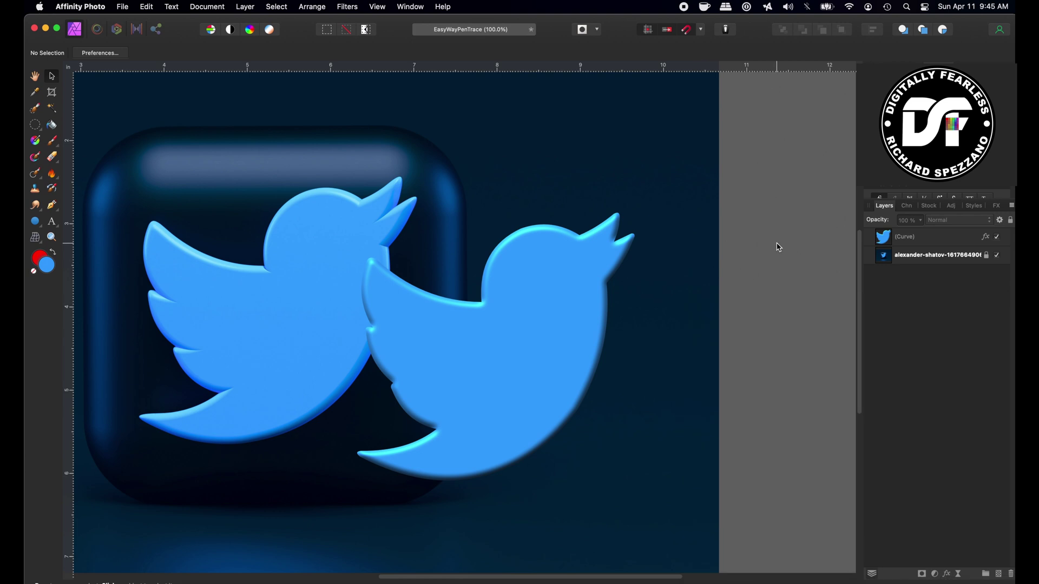